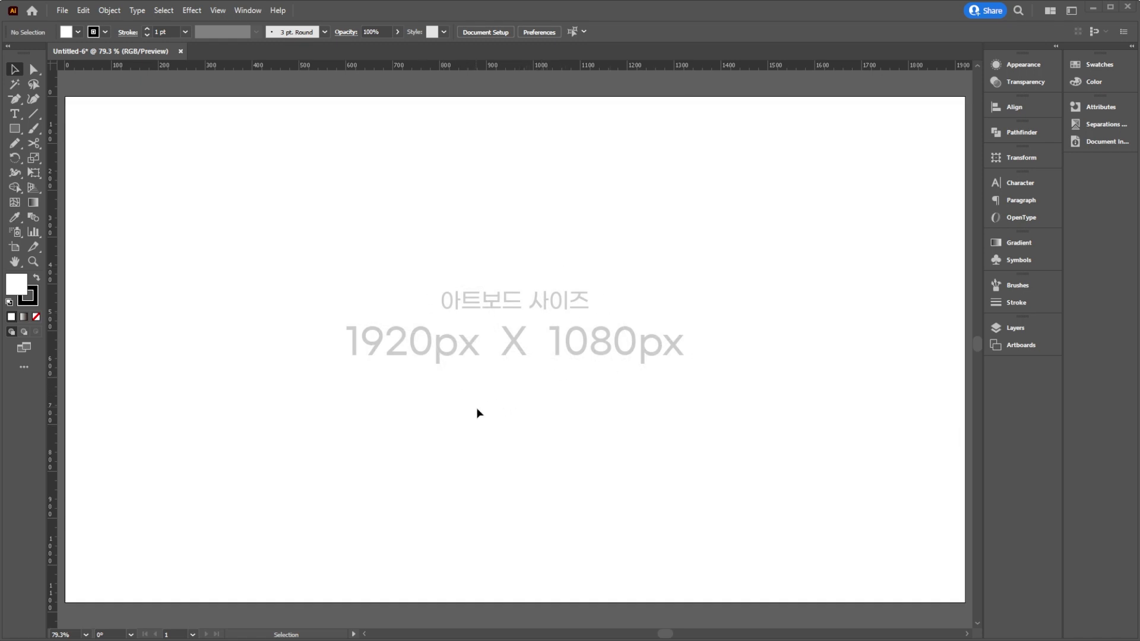
- Create a rectangle 1920 px wide and 1080 px high on the artboard
{"action": "key", "text": "m"}
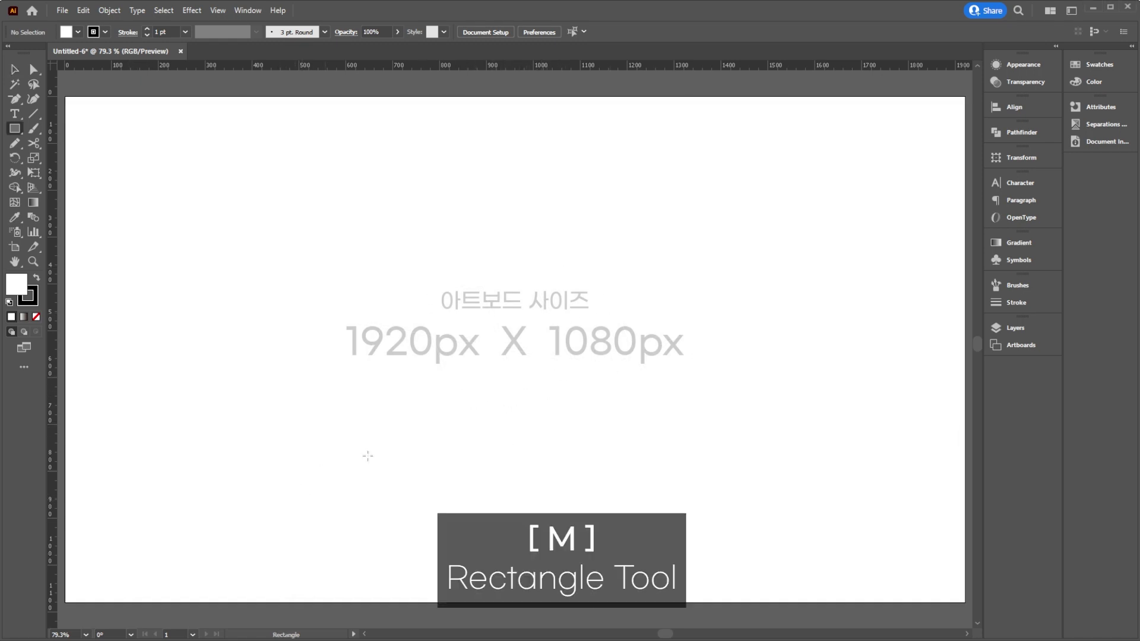
{"action": "left_click", "coordinate": [514, 392]}
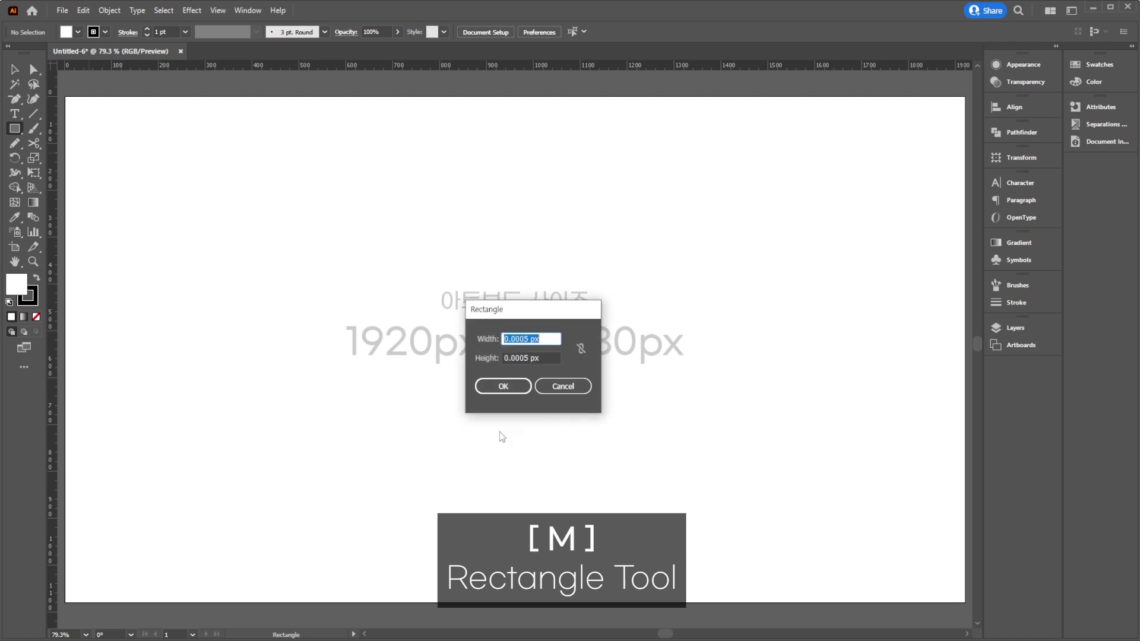
{"action": "type", "text": "1920"}
{"action": "key", "text": "Tab"}
{"action": "type", "text": "18"}
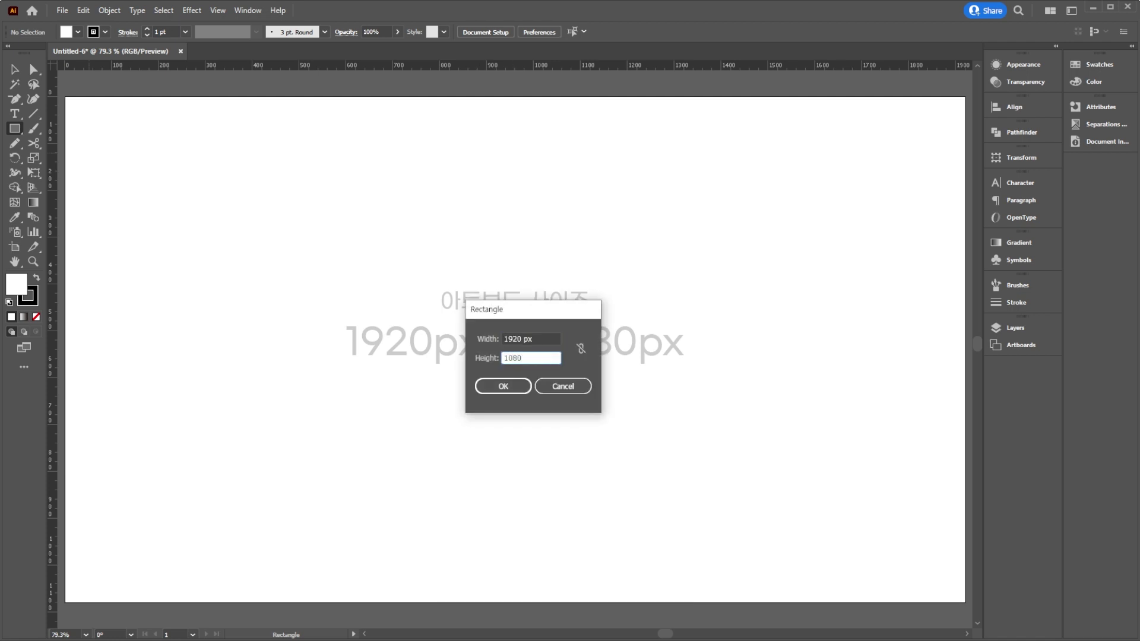
{"action": "type", "text": "80"}
{"action": "key", "text": "Return"}
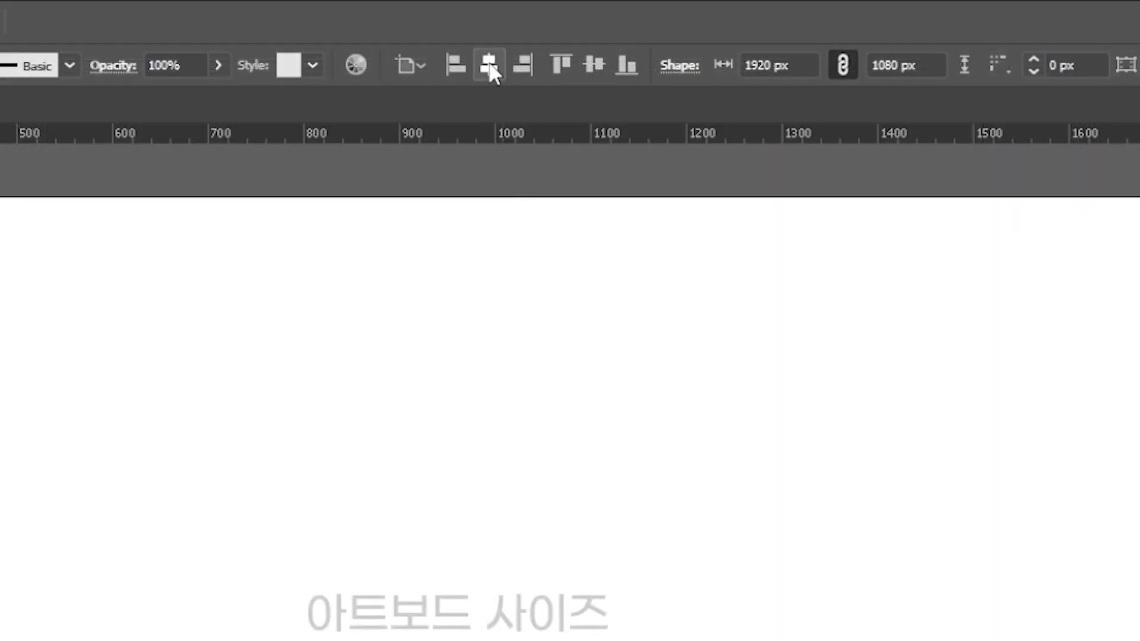
- Center the rectangle horizontally and vertically on the artboard and lock it
{"action": "left_click", "coordinate": [592, 64]}
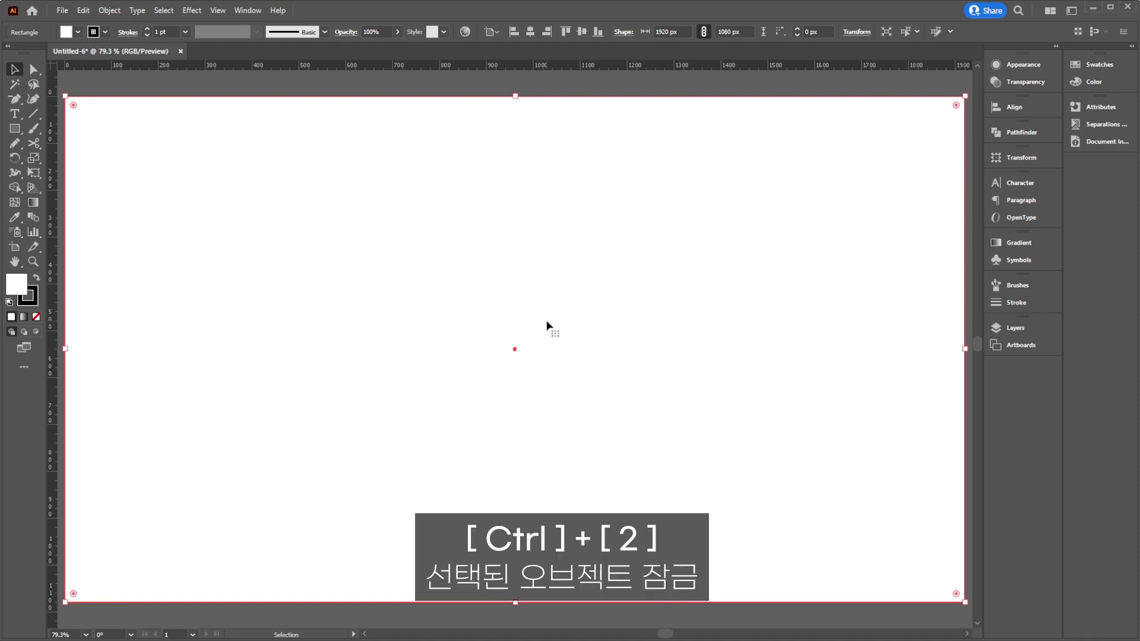
{"action": "key", "text": "ctrl+2"}
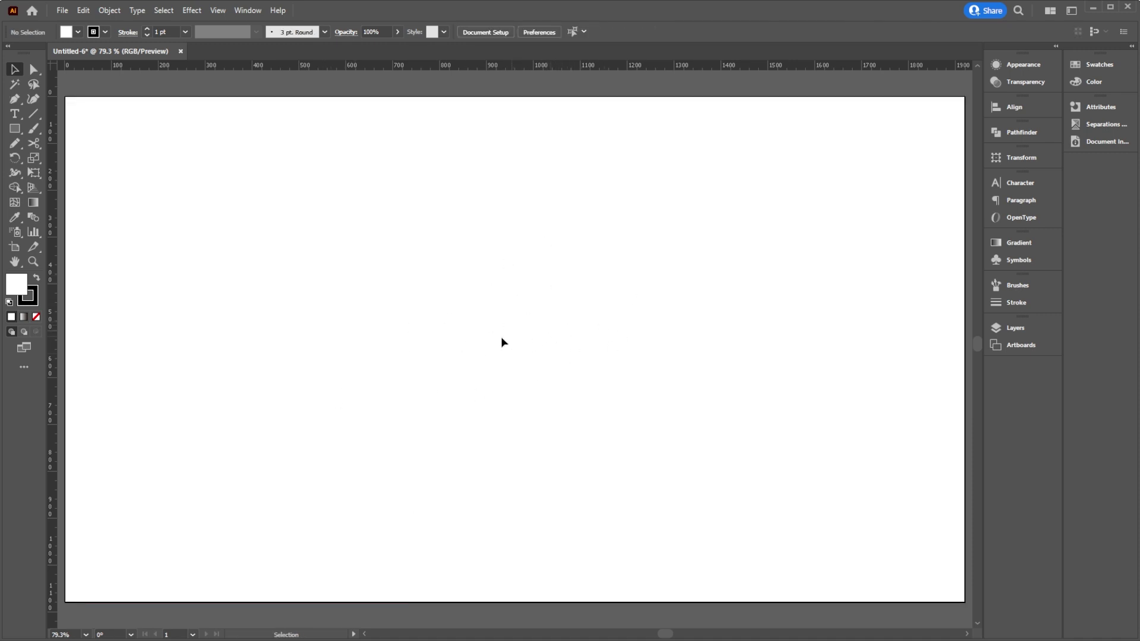
- With the fill set to none, draw a straight vertical line about 2628 px long just left of the artboard using the Pen tool
{"action": "key", "text": "ctrl+space"}
{"action": "left_click_drag", "start_coordinate": [539, 337], "coordinate": [254, 389]}
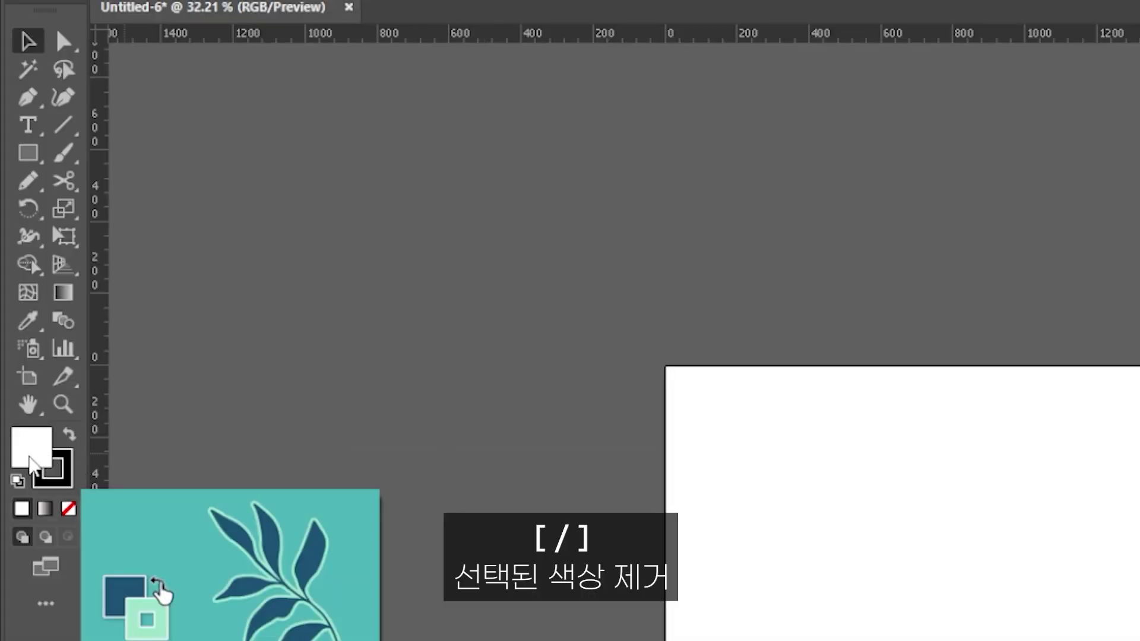
{"action": "key", "text": "slash"}
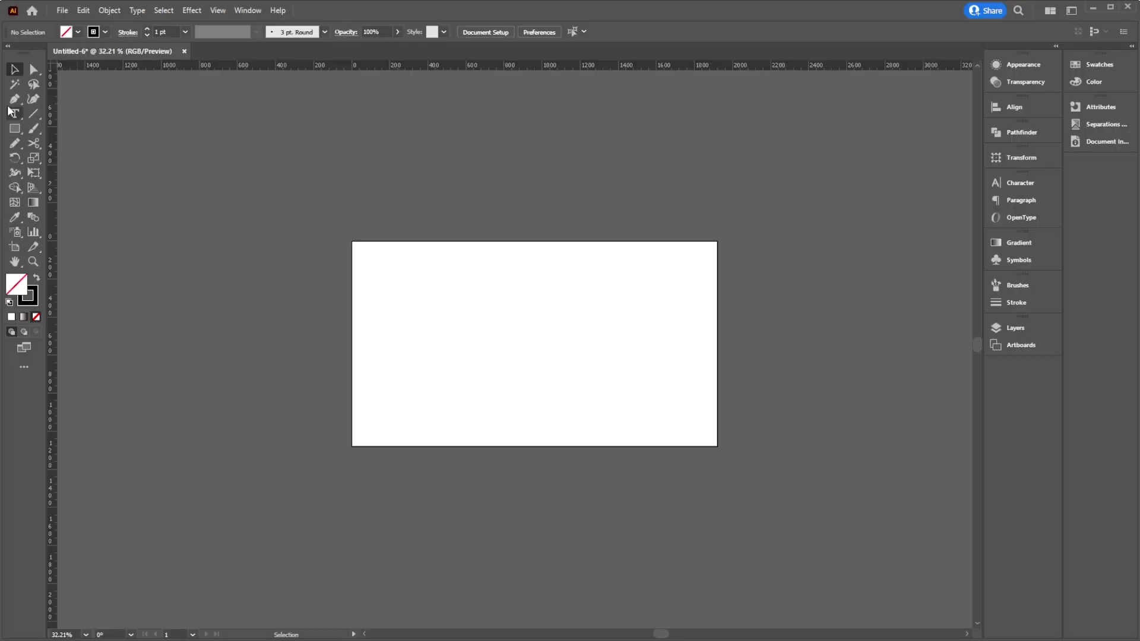
{"action": "key", "text": "p"}
{"action": "left_click", "coordinate": [317, 592], "text": "shift"}
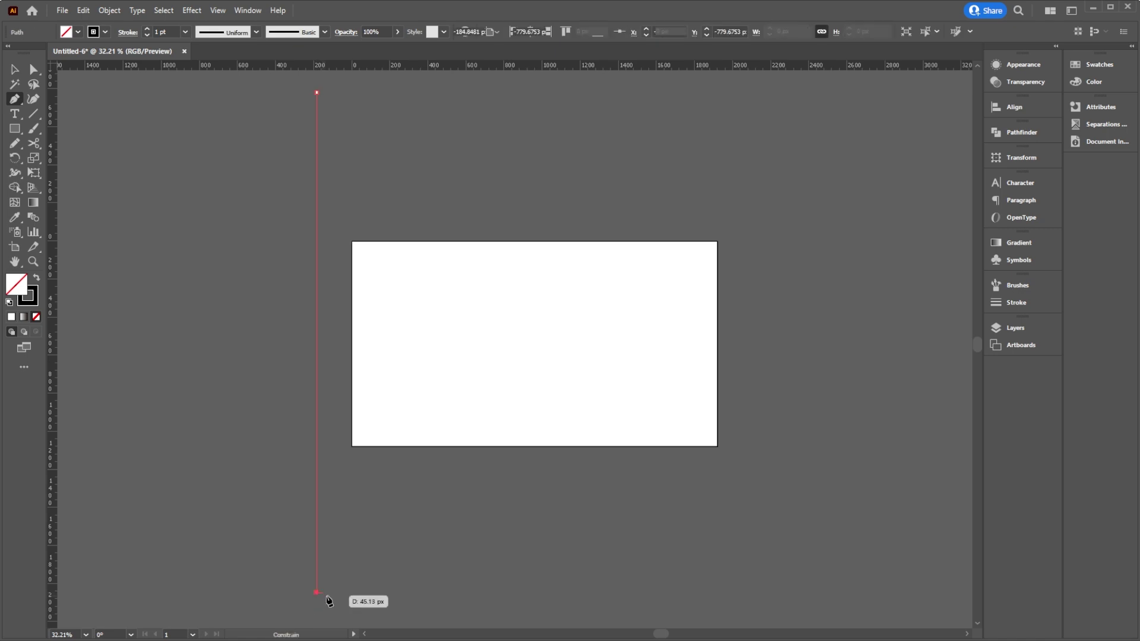
{"action": "left_click", "coordinate": [340, 355], "text": "ctrl"}
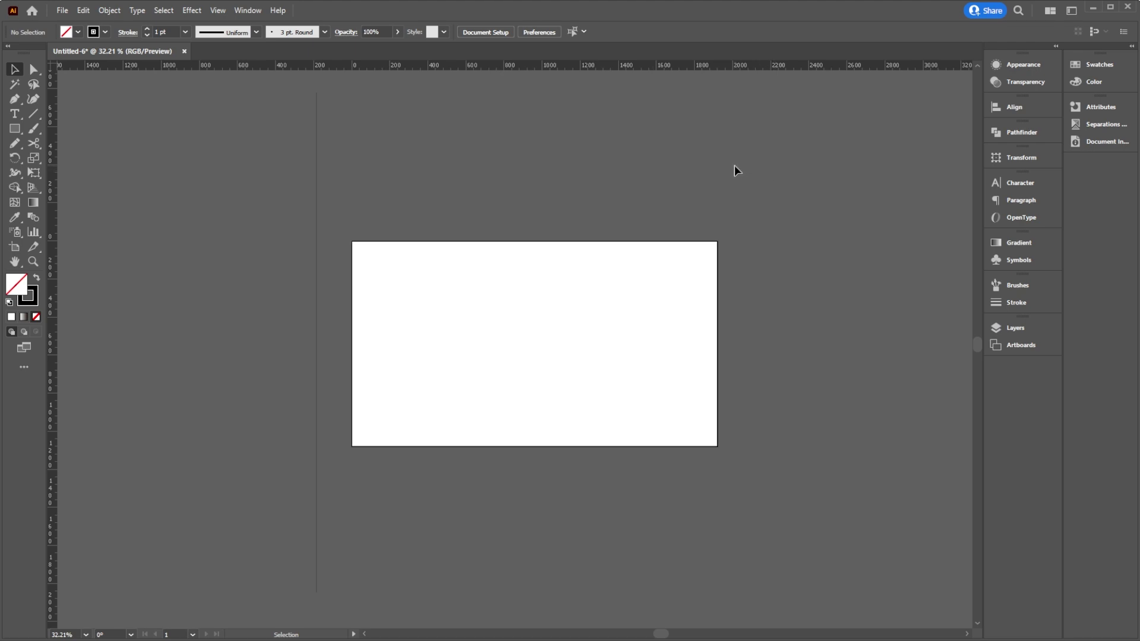
- Duplicate the vertical line about 139 px to its right and repeat the copy until evenly spaced lines extend past the artboard's right edge
{"action": "left_click", "coordinate": [311, 203]}
{"action": "left_click_drag", "start_coordinate": [311, 203], "coordinate": [343, 204], "text": "alt"}
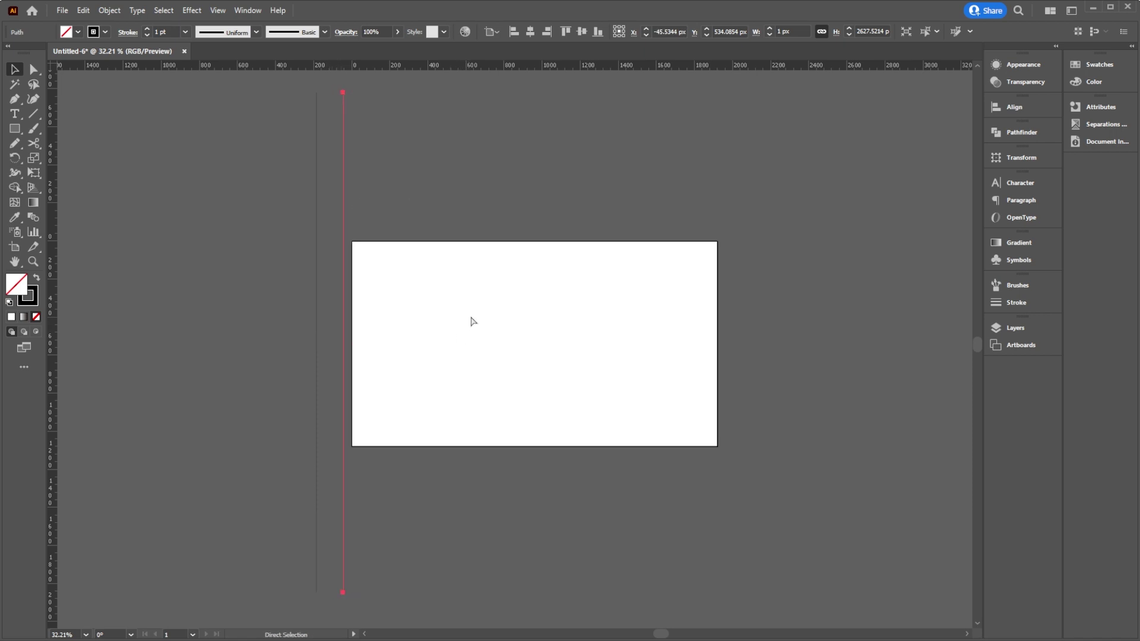
{"action": "key", "text": "ctrl+d"}
{"action": "key", "text": "ctrl+d"}
{"action": "key", "text": "ctrl+d"}
{"action": "key", "text": "ctrl+d"}
{"action": "key", "text": "ctrl+d"}
{"action": "key", "text": "ctrl+d"}
{"action": "key", "text": "ctrl+d"}
{"action": "key", "text": "ctrl+d"}
{"action": "key", "text": "ctrl+d"}
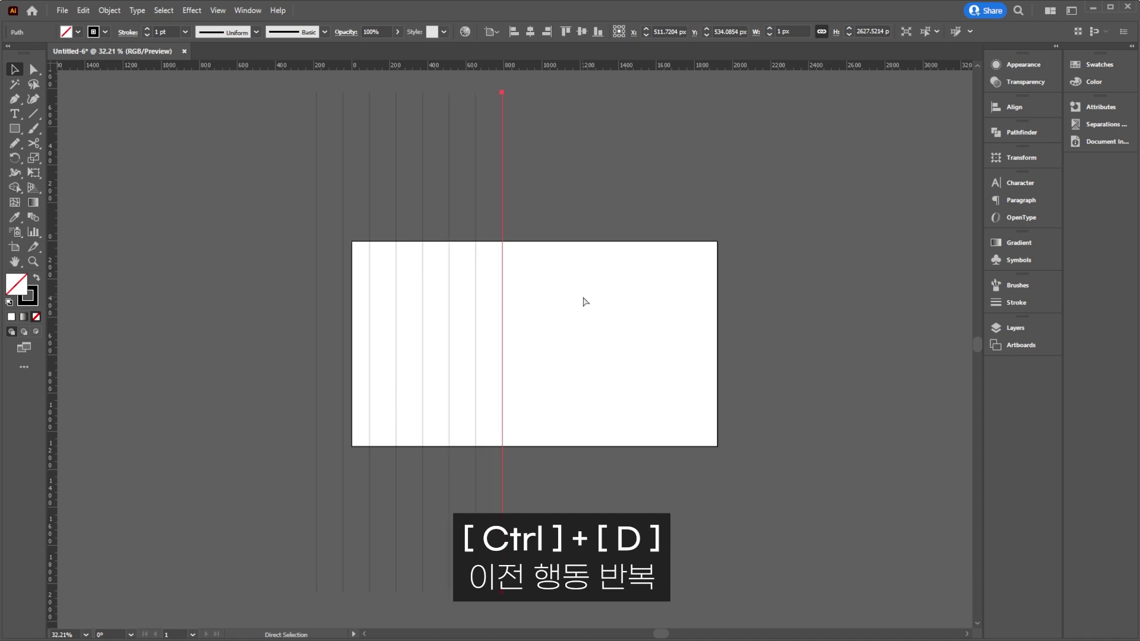
{"action": "key", "text": "ctrl+d"}
{"action": "key", "text": "ctrl+d"}
{"action": "key", "text": "ctrl+d"}
{"action": "key", "text": "ctrl+d"}
{"action": "key", "text": "ctrl+d"}
{"action": "key", "text": "ctrl+d"}
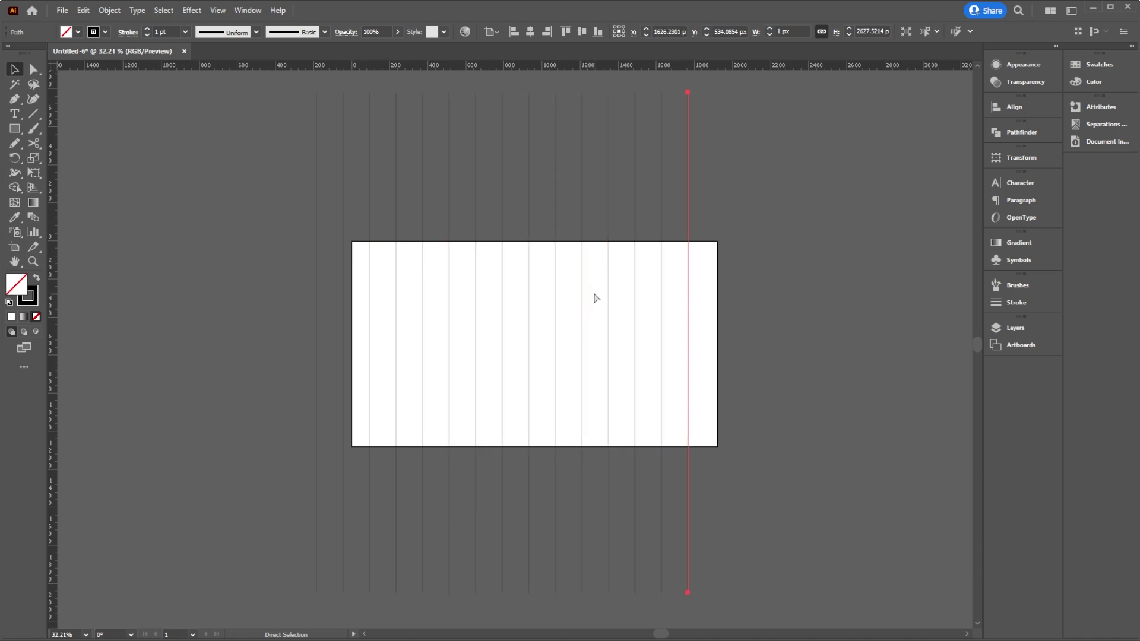
{"action": "left_click", "coordinate": [796, 325]}
- Select all the vertical lines and make a copy rotated by 90° about their center to form a grid
{"action": "scroll", "coordinate": [783, 252], "scroll_direction": "right", "scroll_amount": 1}
{"action": "scroll", "coordinate": [783, 253], "scroll_direction": "down", "scroll_amount": 1}
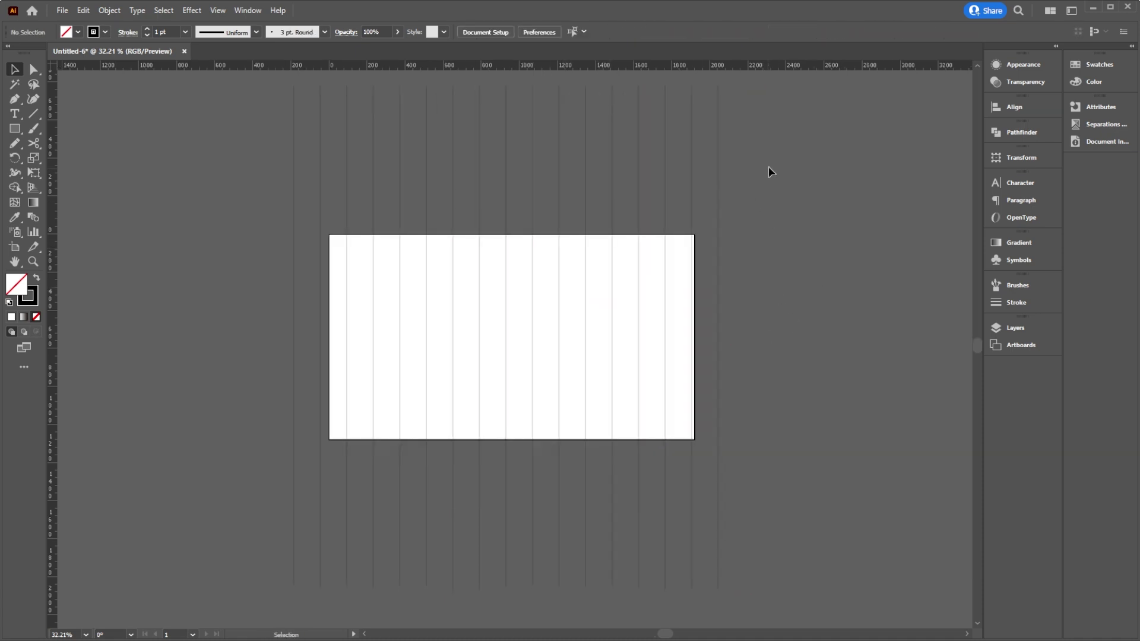
{"action": "left_click_drag", "start_coordinate": [768, 188], "coordinate": [202, 415]}
{"action": "key", "text": "r"}
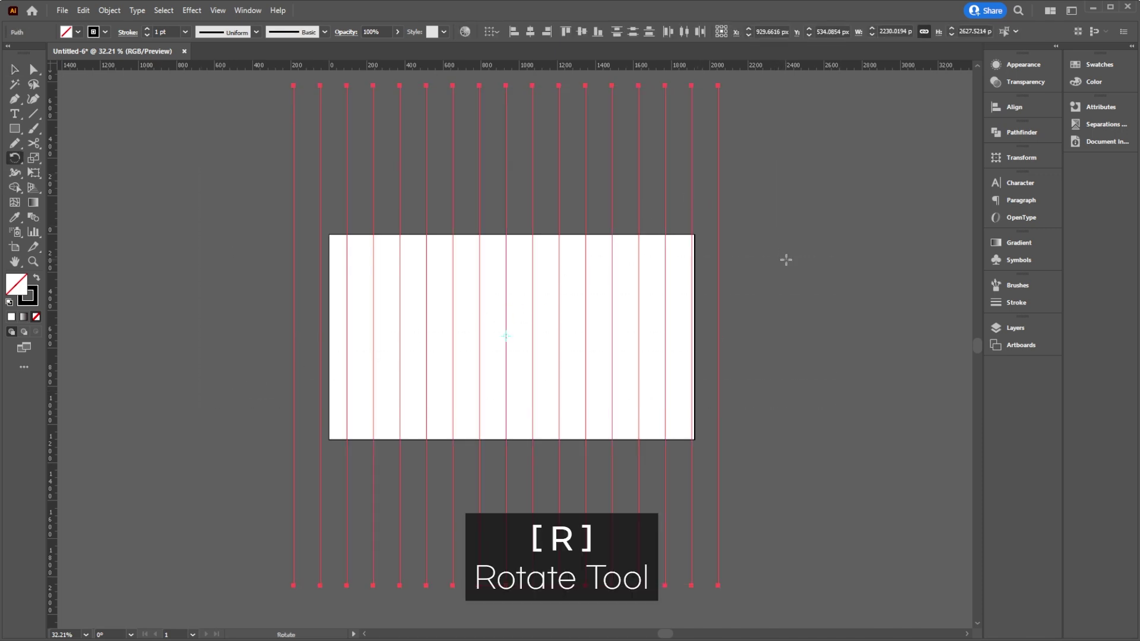
{"action": "left_click_drag", "start_coordinate": [760, 140], "coordinate": [795, 482]}
{"action": "key", "text": "v"}
{"action": "left_click", "coordinate": [838, 275]}
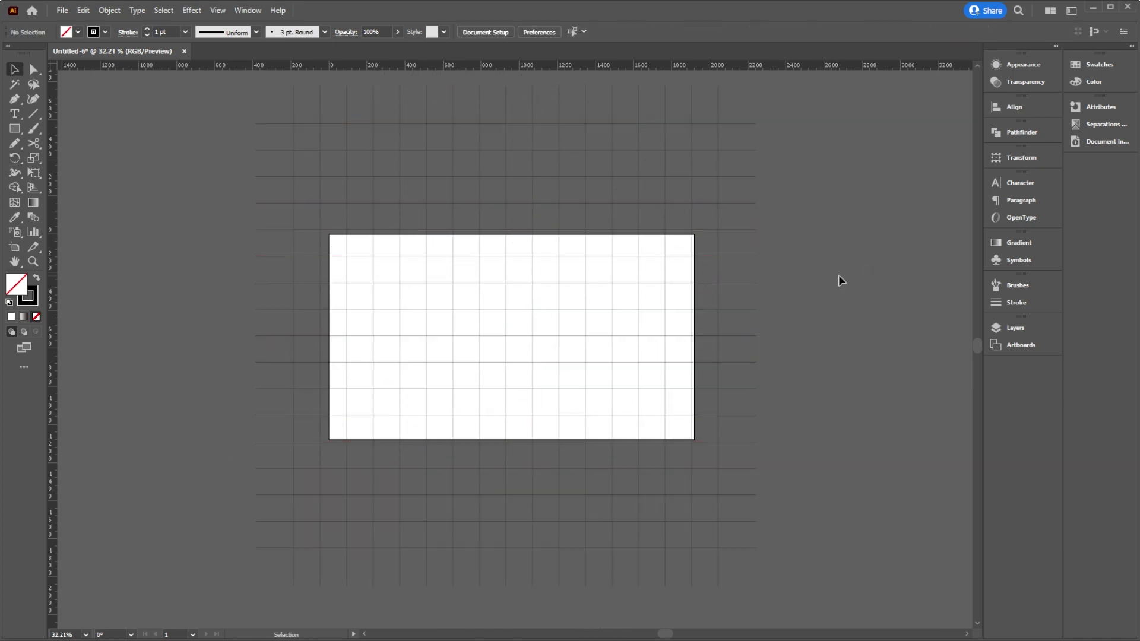
- Select every grid line and start Transform Each with Transform Patterns off and Random on
{"action": "key", "text": "ctrl+a"}
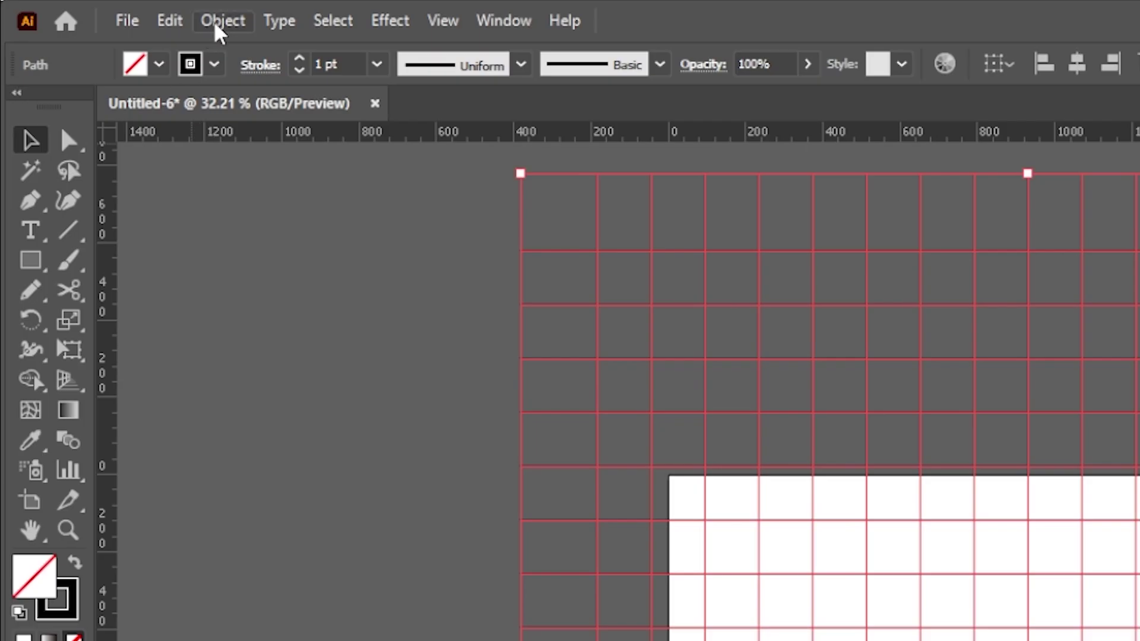
{"action": "left_click", "coordinate": [108, 12]}
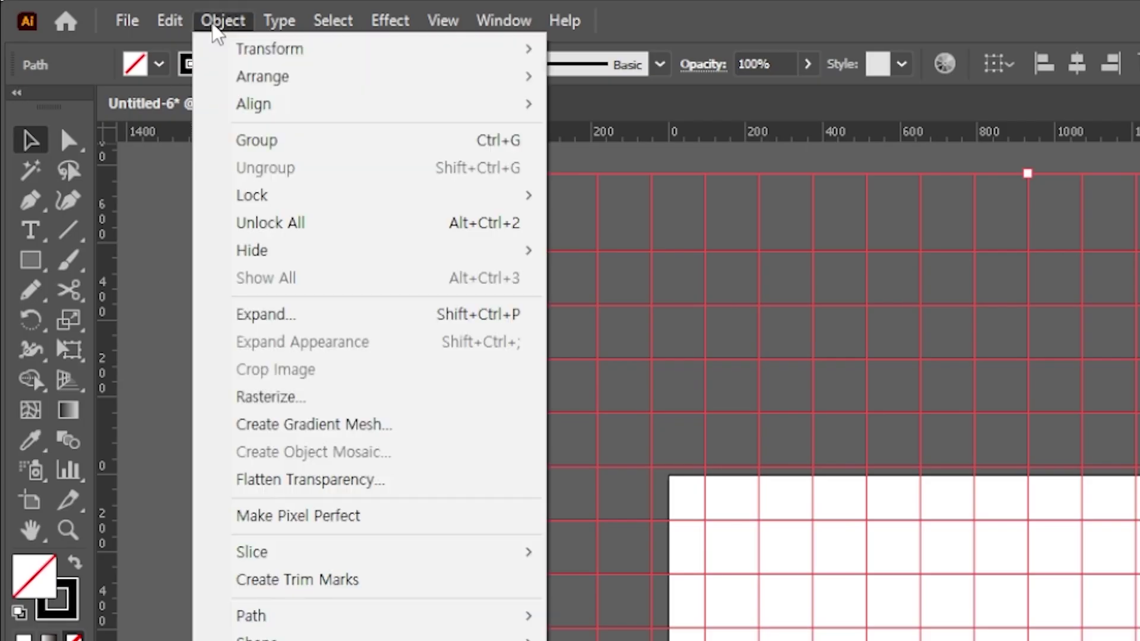
{"action": "mouse_move", "coordinate": [354, 59]}
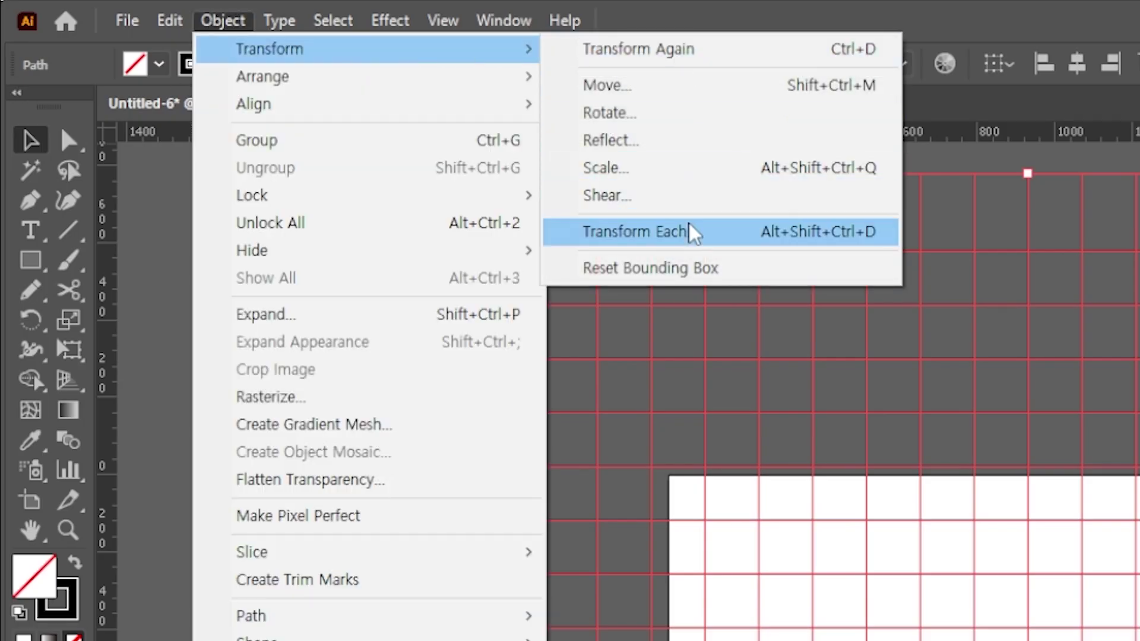
{"action": "left_click", "coordinate": [694, 237]}
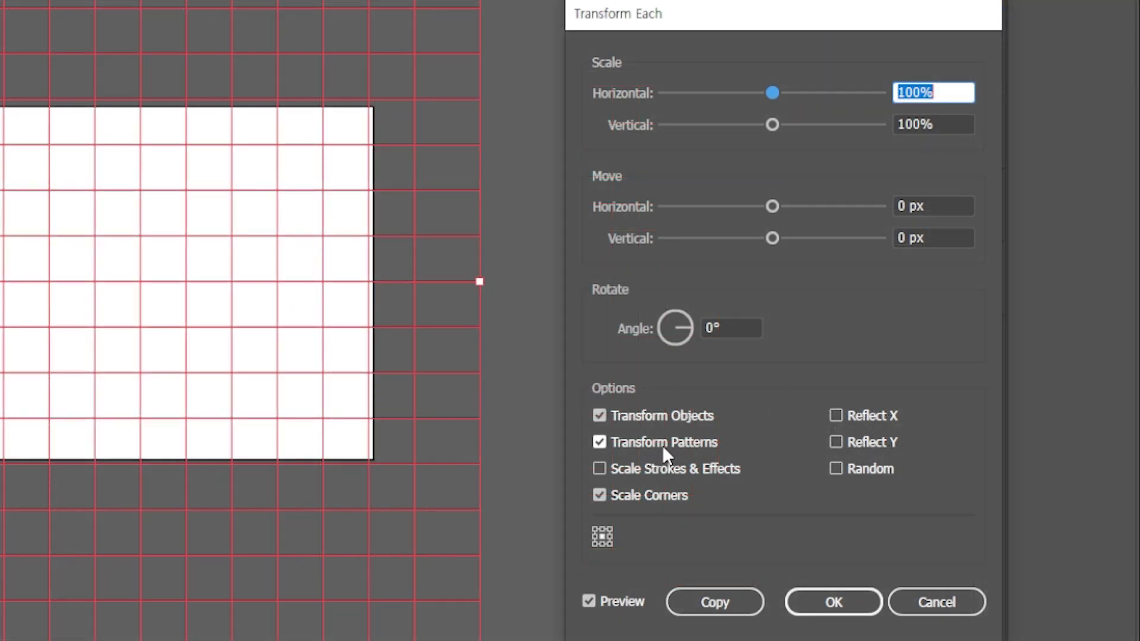
{"action": "left_click", "coordinate": [662, 447]}
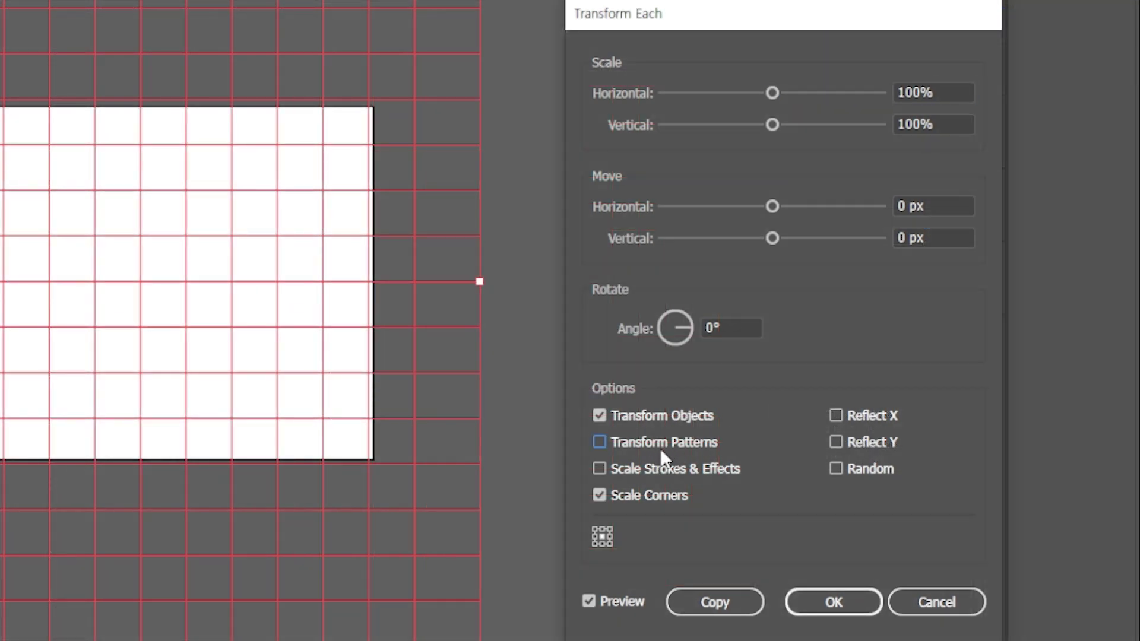
{"action": "left_click", "coordinate": [848, 478]}
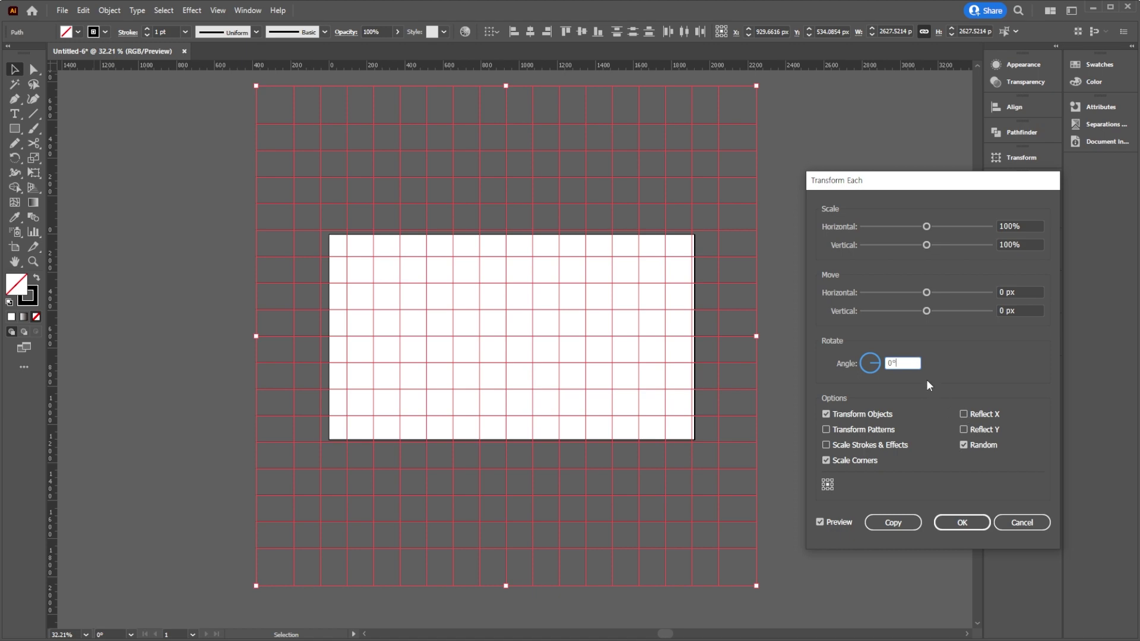
- Set the rotation angle to 65° and apply the random transformation to the grid lines
{"action": "key", "text": "Up"}
{"action": "key", "text": "Up"}
{"action": "key", "text": "Up"}
{"action": "key", "text": "Up"}
{"action": "key", "text": "Up"}
{"action": "key", "text": "Up"}
{"action": "key", "text": "Up"}
{"action": "key", "text": "Up"}
{"action": "key", "text": "Up"}
{"action": "key", "text": "Up"}
{"action": "key", "text": "Up"}
{"action": "key", "text": "Up"}
{"action": "key", "text": "Up"}
{"action": "key", "text": "Up"}
{"action": "key", "text": "Up"}
{"action": "key", "text": "Up"}
{"action": "key", "text": "Up"}
{"action": "key", "text": "Up"}
{"action": "key", "text": "Up"}
{"action": "key", "text": "Up"}
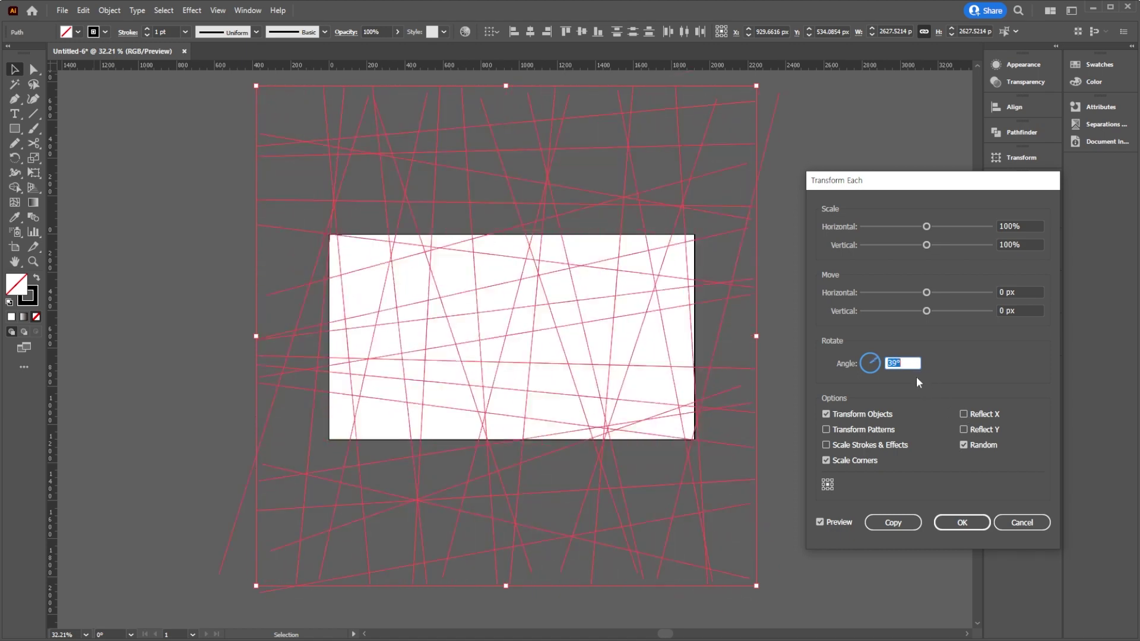
{"action": "key", "text": "Up"}
{"action": "key", "text": "Up"}
{"action": "key", "text": "Up"}
{"action": "key", "text": "Up"}
{"action": "key", "text": "Up"}
{"action": "key", "text": "Up"}
{"action": "key", "text": "Up"}
{"action": "key", "text": "Up"}
{"action": "key", "text": "Up"}
{"action": "key", "text": "Up"}
{"action": "key", "text": "Up"}
{"action": "key", "text": "Up"}
{"action": "key", "text": "Up"}
{"action": "key", "text": "Up"}
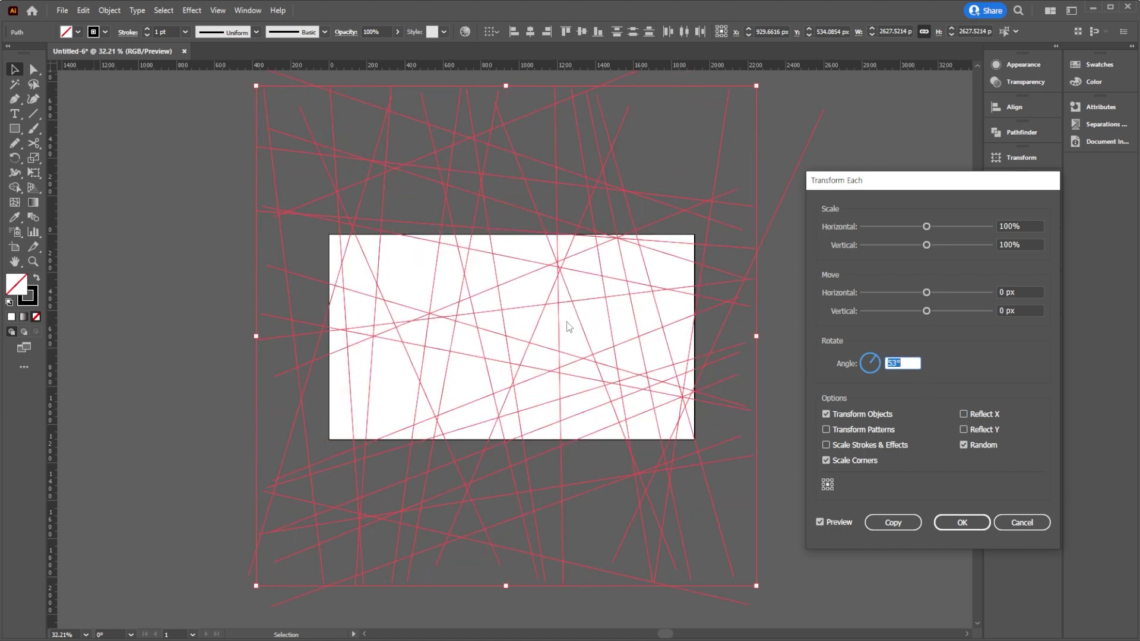
{"action": "key", "text": "Up"}
{"action": "key", "text": "Down"}
{"action": "key", "text": "Up"}
{"action": "key", "text": "Down"}
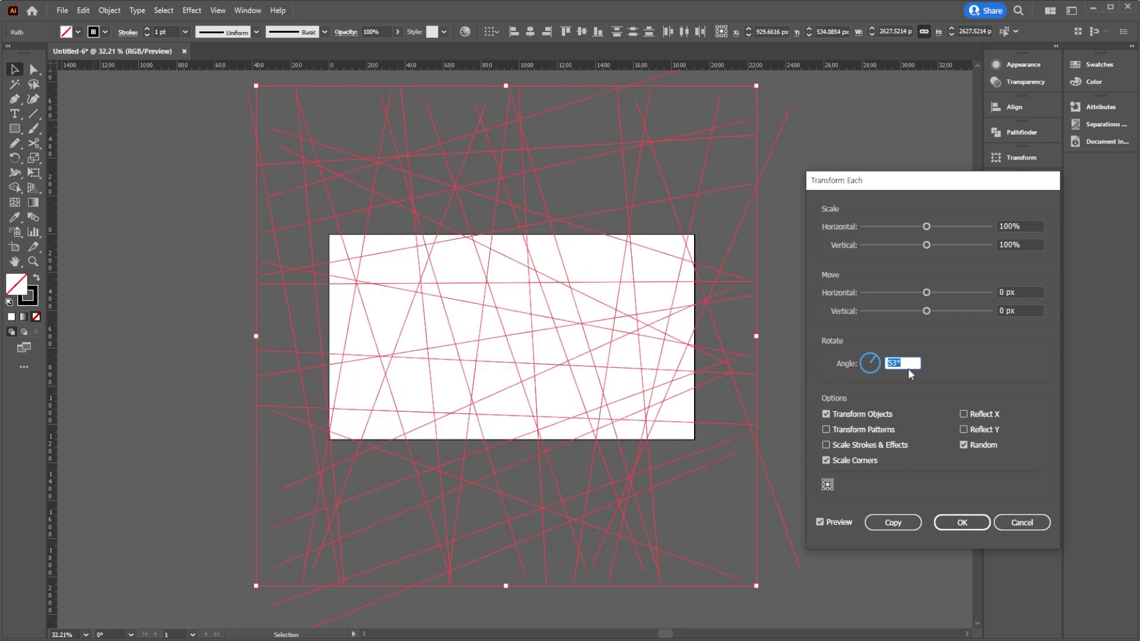
{"action": "key", "text": "Up"}
{"action": "key", "text": "Down"}
{"action": "key", "text": "Up"}
{"action": "key", "text": "Down"}
{"action": "key", "text": "Up"}
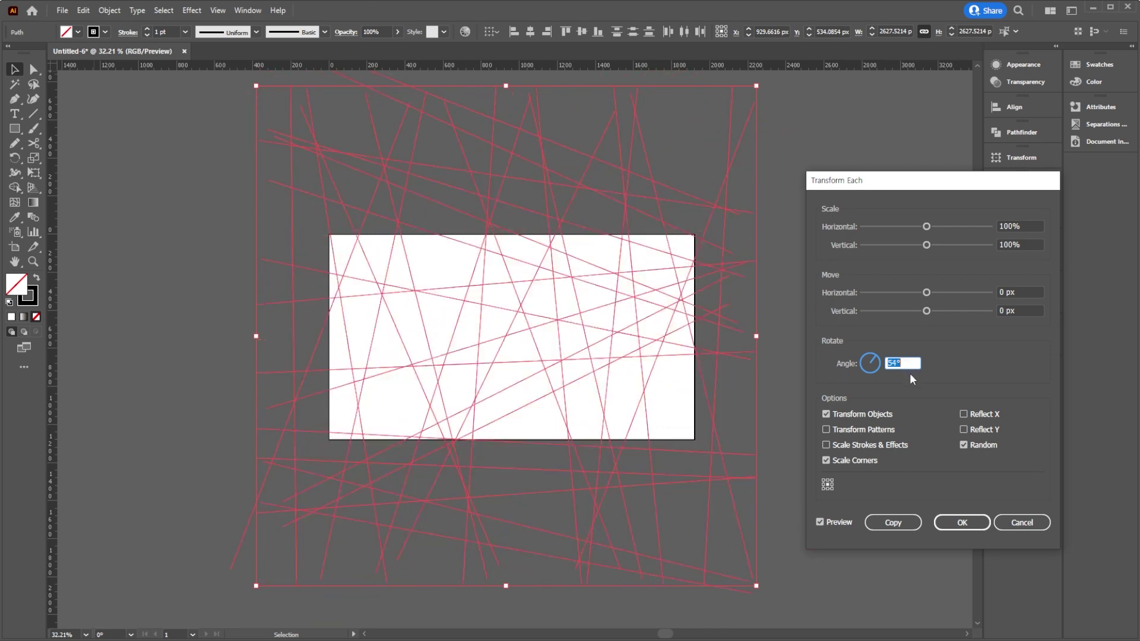
{"action": "key", "text": "Up"}
{"action": "key", "text": "Down"}
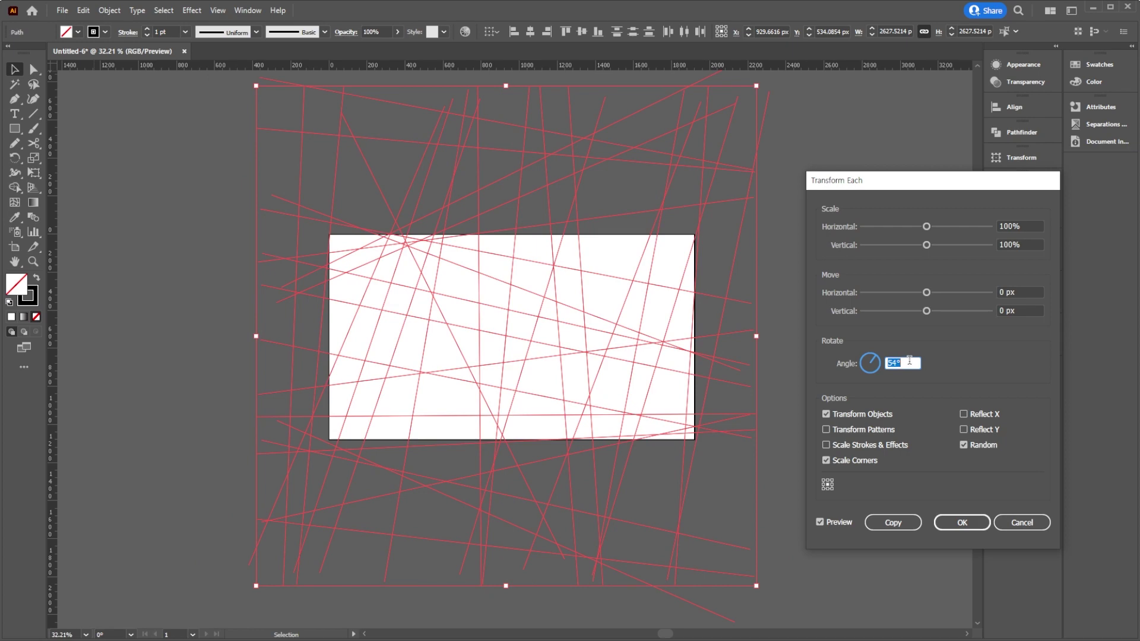
{"action": "key", "text": "Up"}
{"action": "key", "text": "Up"}
{"action": "key", "text": "Up"}
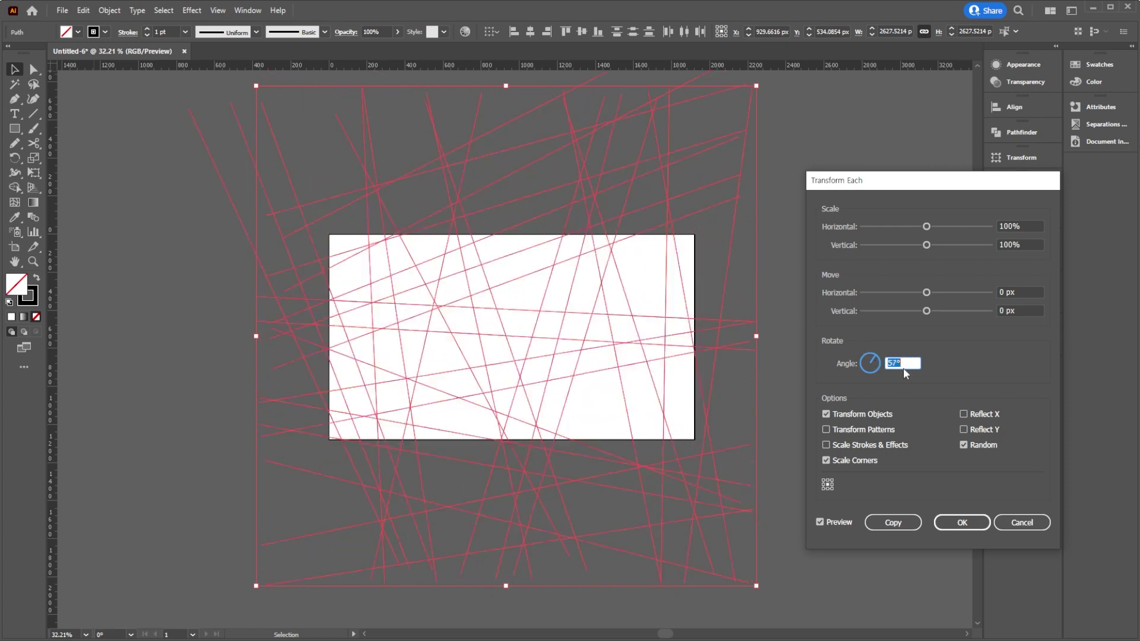
{"action": "key", "text": "Up"}
{"action": "key", "text": "Up"}
{"action": "key", "text": "Up"}
{"action": "key", "text": "Up"}
{"action": "key", "text": "Up"}
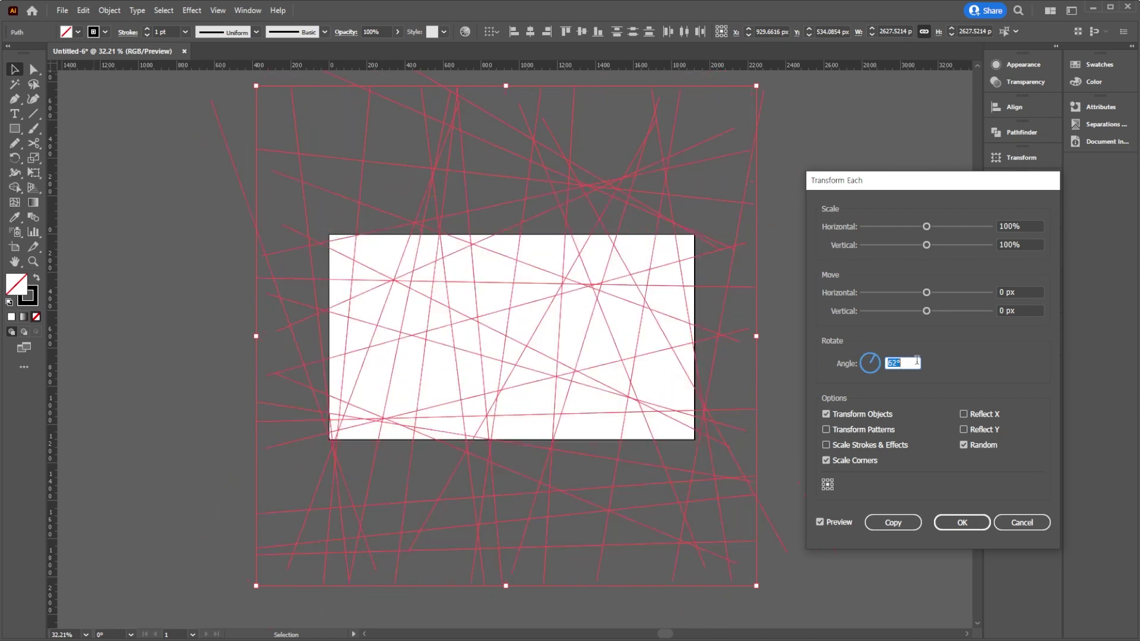
{"action": "key", "text": "Up"}
{"action": "key", "text": "Up"}
{"action": "key", "text": "Up"}
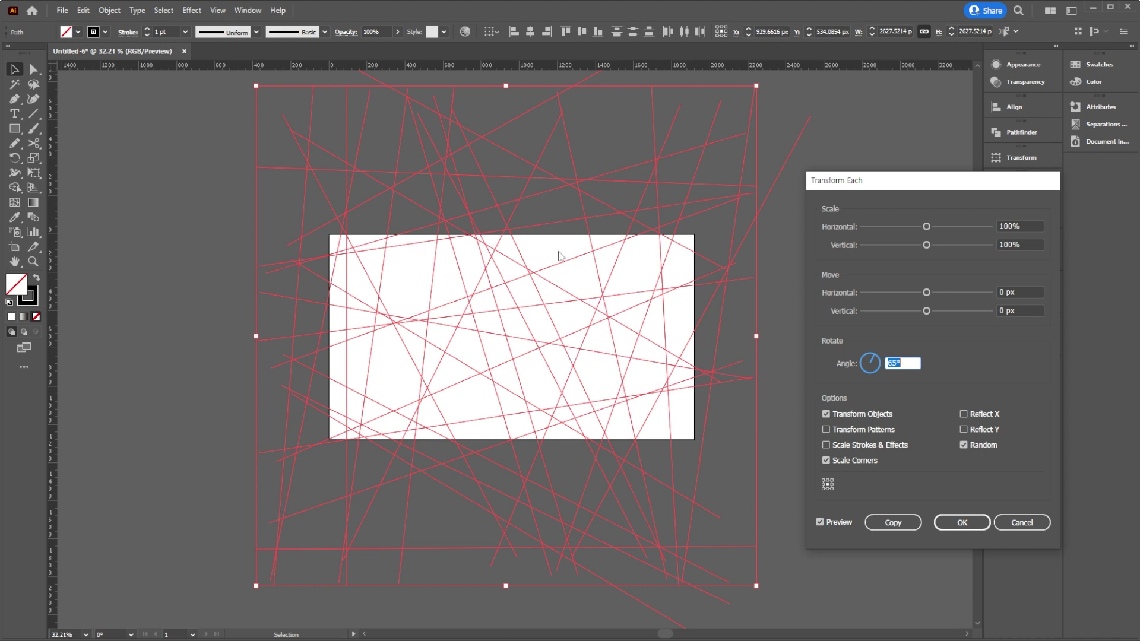
{"action": "left_click", "coordinate": [973, 525]}
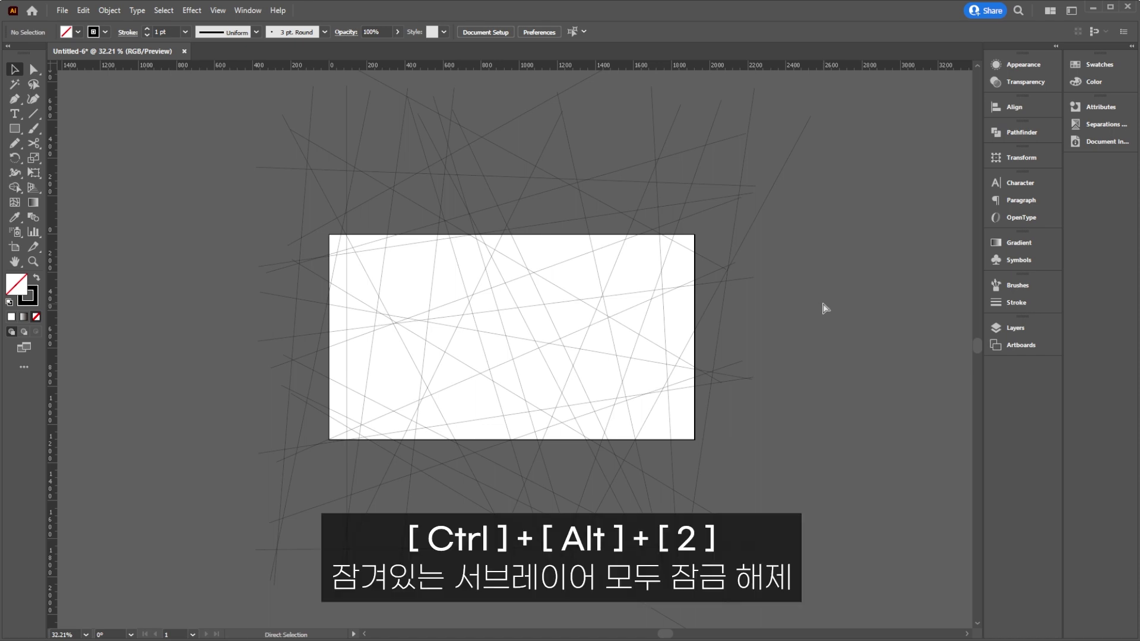
- Unlock the background rectangle and split it together with all the grid lines using Pathfinder Divide
{"action": "key", "text": "ctrl+alt+2"}
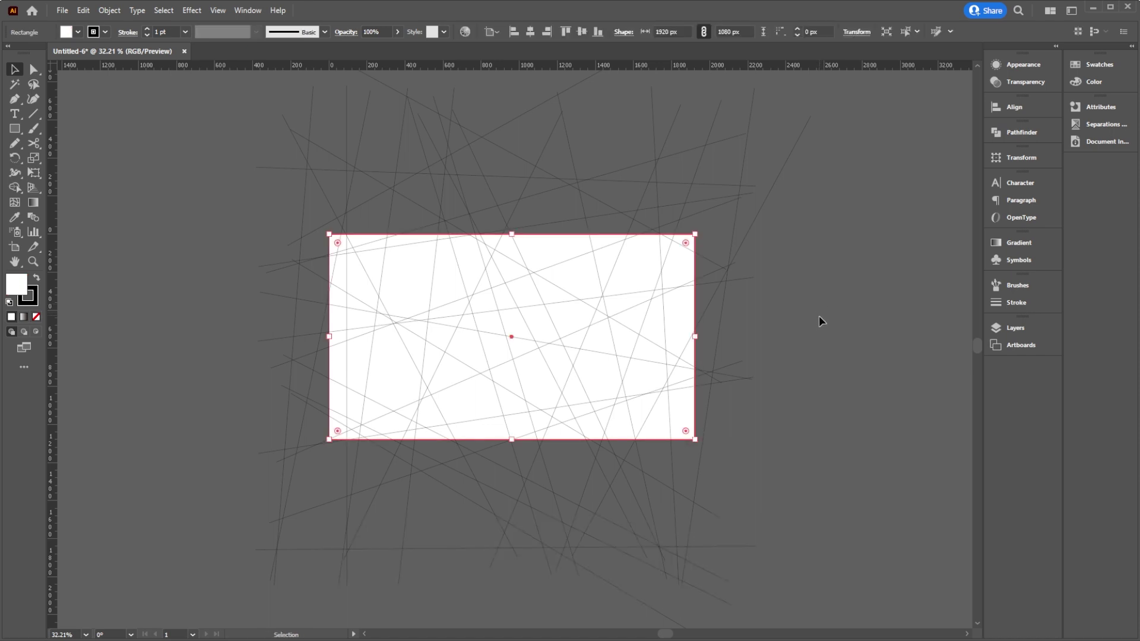
{"action": "left_click", "coordinate": [818, 320]}
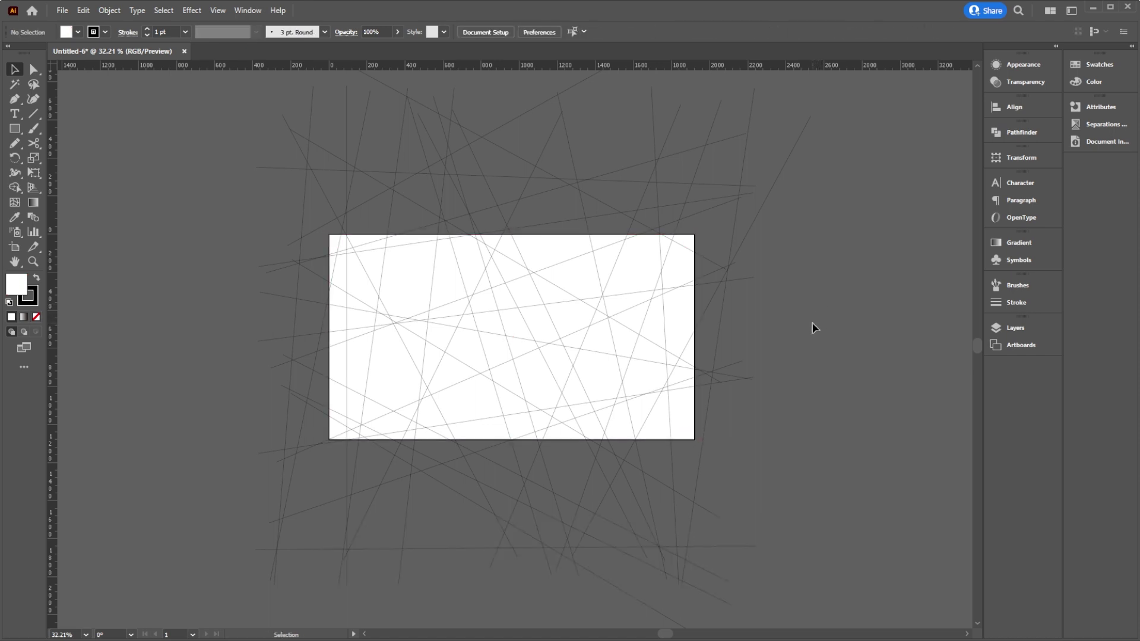
{"action": "key", "text": "ctrl+a"}
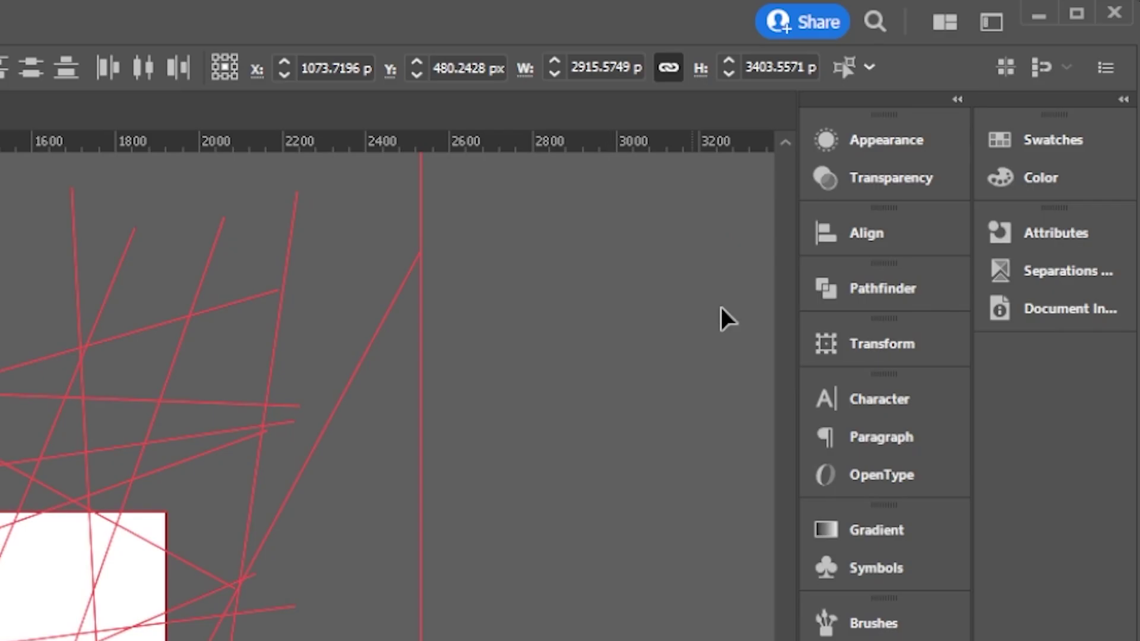
{"action": "left_click", "coordinate": [885, 290]}
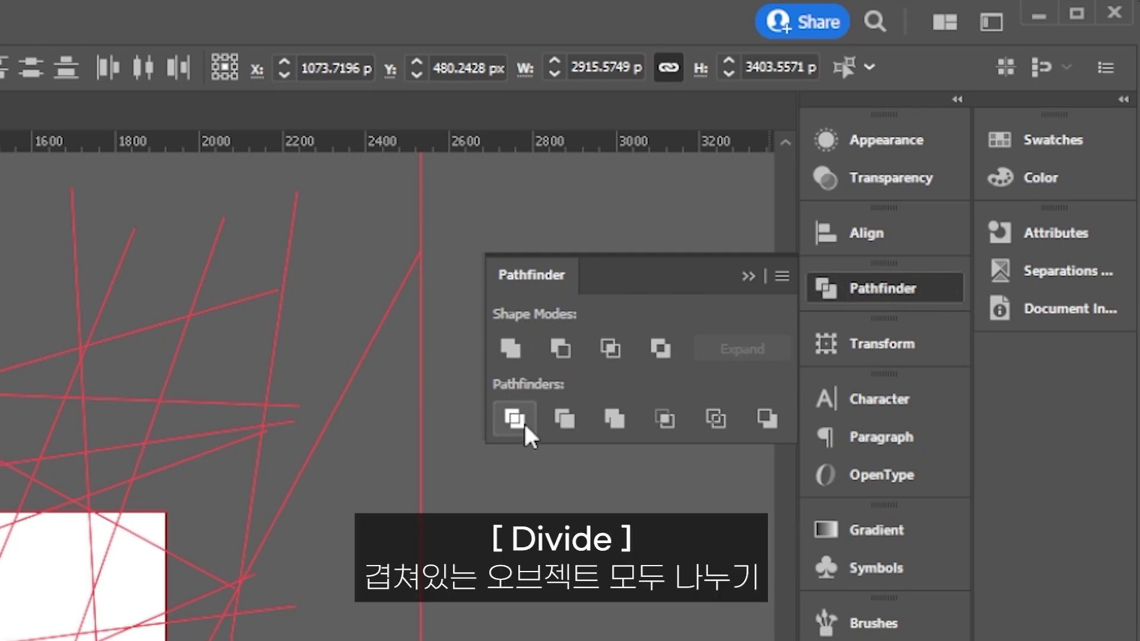
{"action": "left_click", "coordinate": [505, 427]}
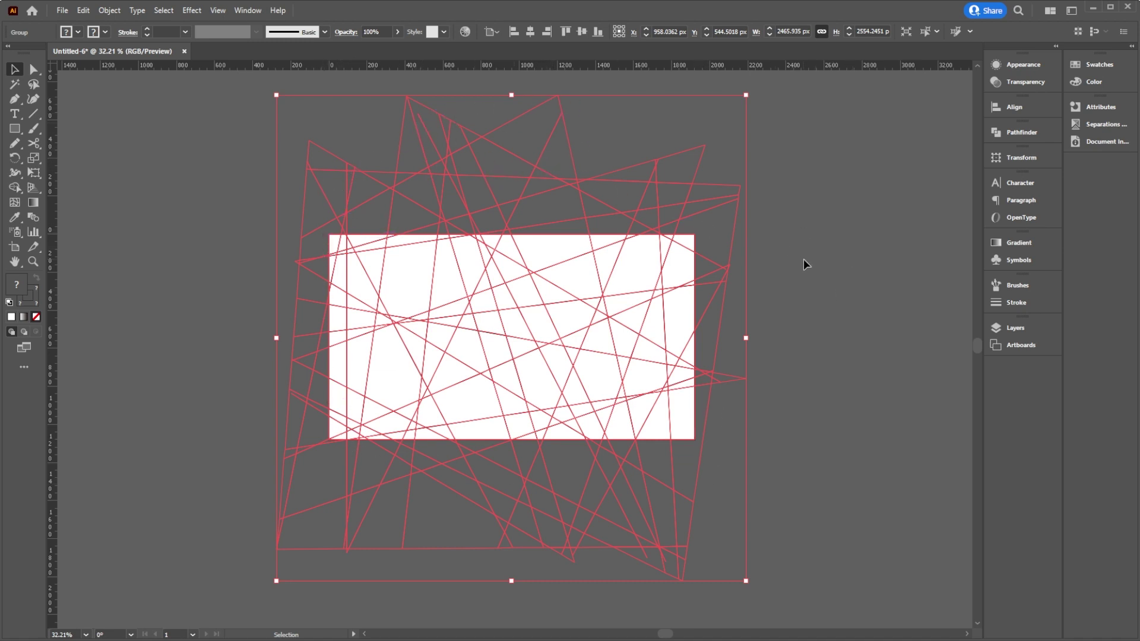
{"action": "left_click", "coordinate": [813, 276]}
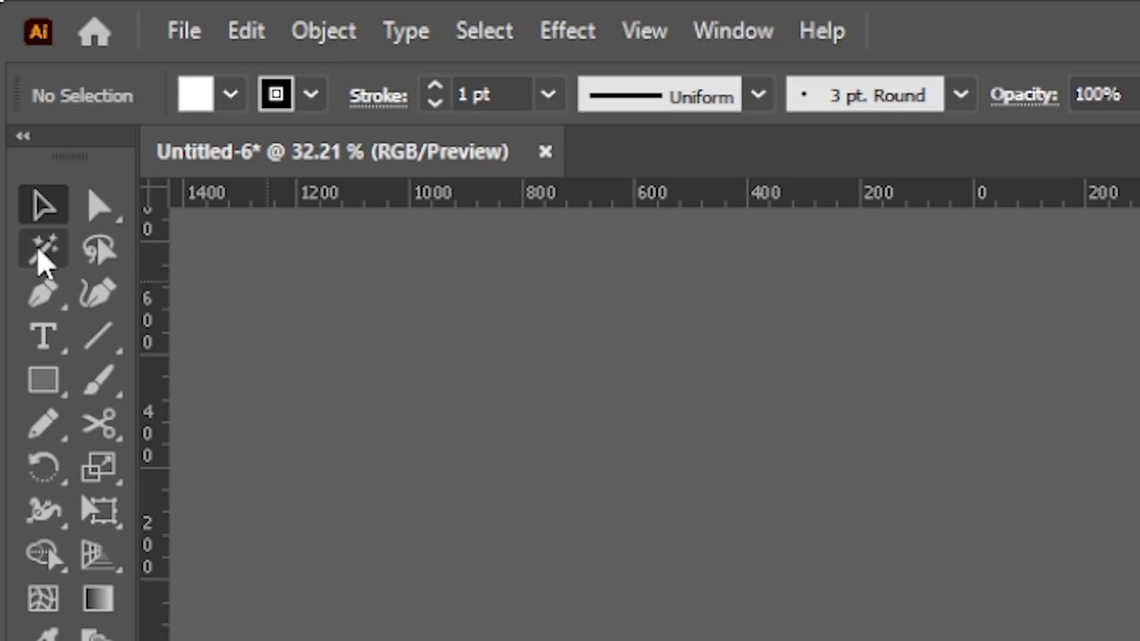
- Delete all unfilled fragments outside the background using the Magic Wand tool and fit the artboard to the window
{"action": "left_click", "coordinate": [44, 253]}
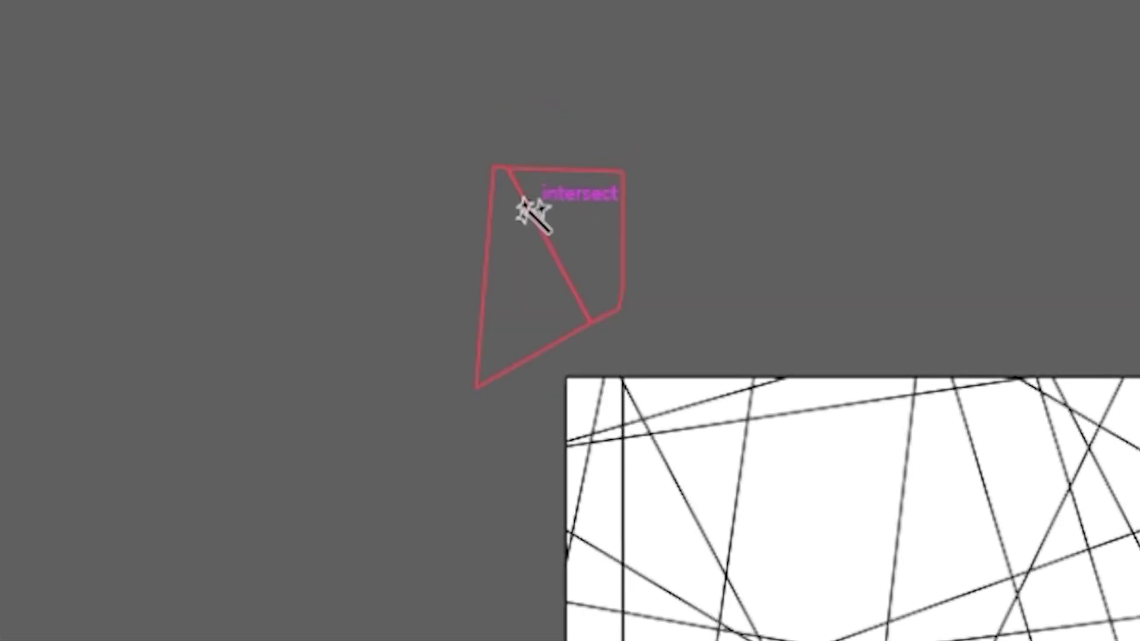
{"action": "left_click", "coordinate": [520, 202]}
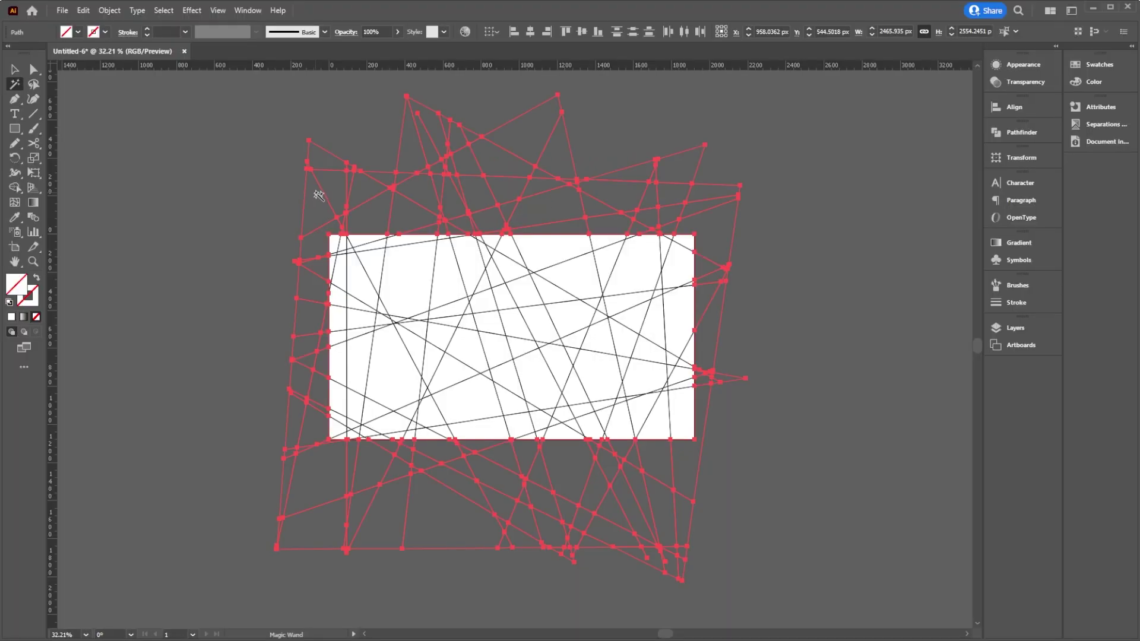
{"action": "key", "text": "Delete"}
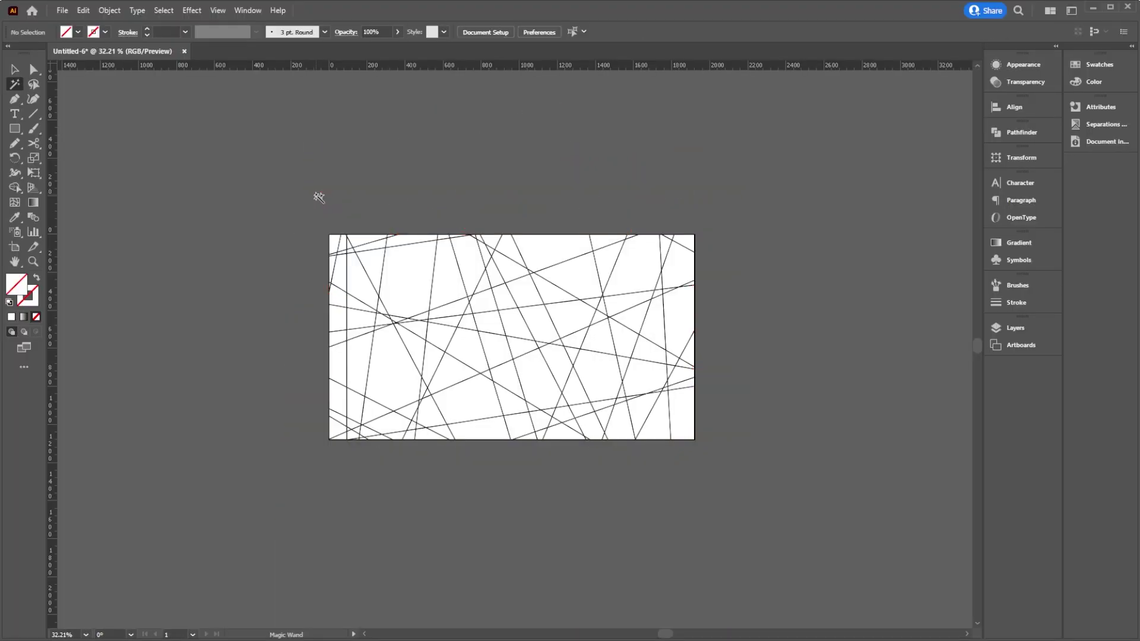
{"action": "key", "text": "v"}
{"action": "key", "text": "ctrl+0"}
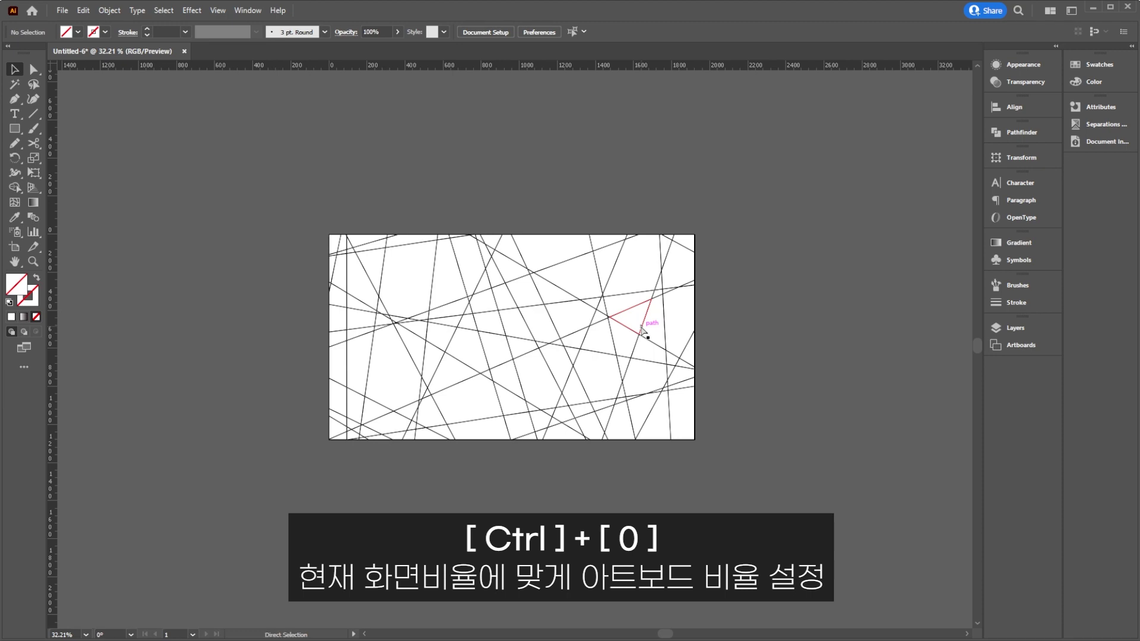
{"action": "key", "text": "ctrl+0"}
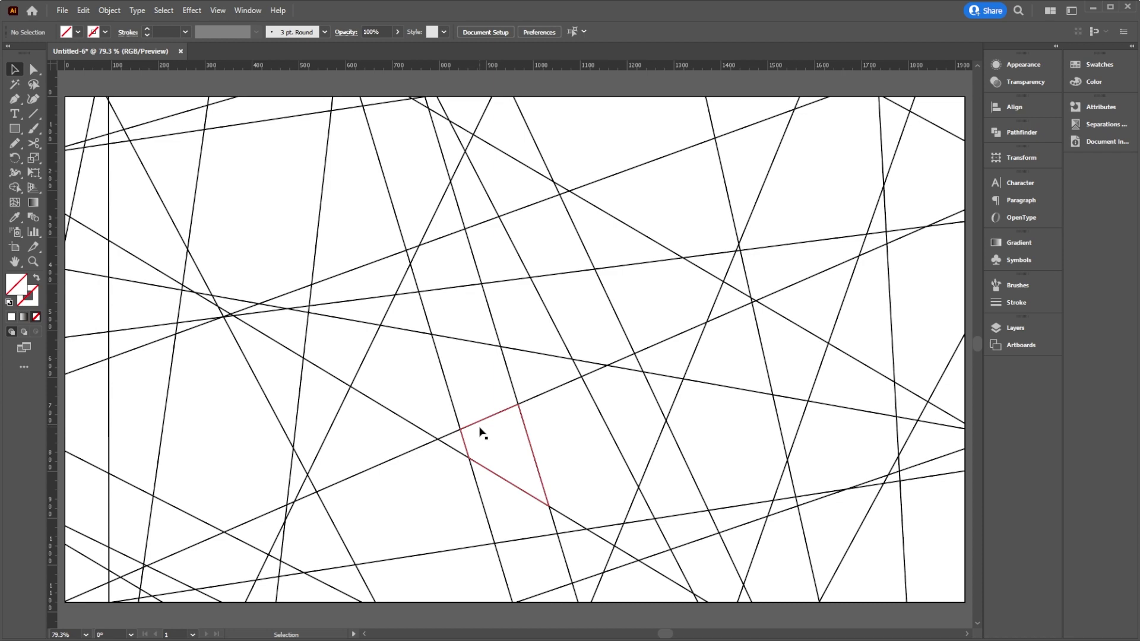
- Fill the divided background group with a white-to-black linear gradient and change its white color stop to K 90%
{"action": "left_click", "coordinate": [503, 353]}
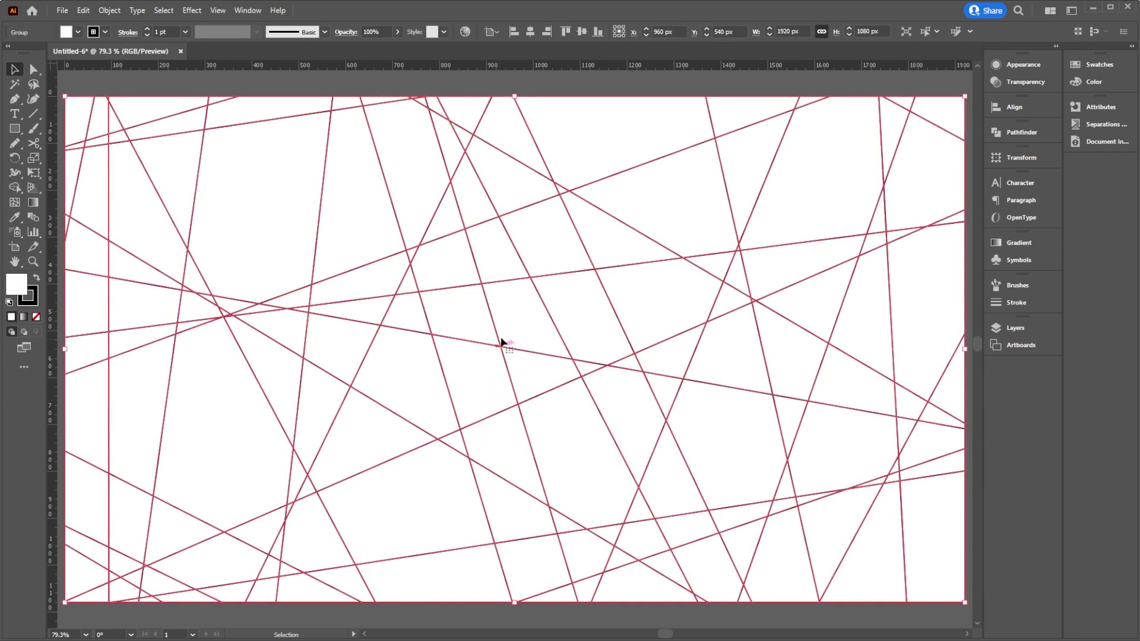
{"action": "key", "text": "period"}
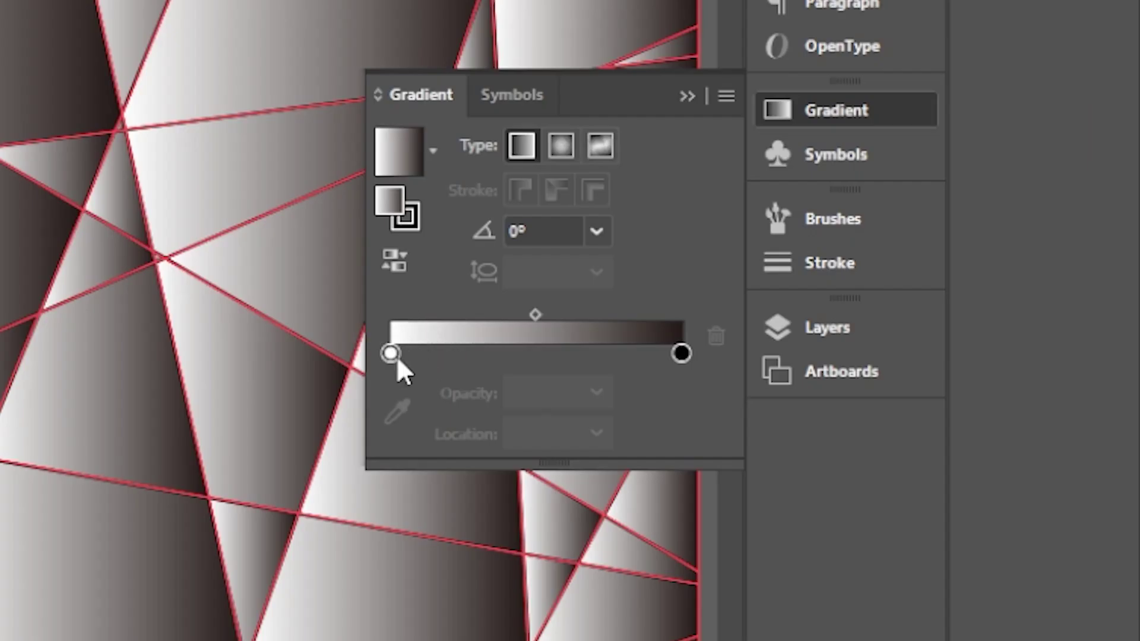
{"action": "left_click", "coordinate": [390, 353]}
{"action": "double_click", "coordinate": [389, 353]}
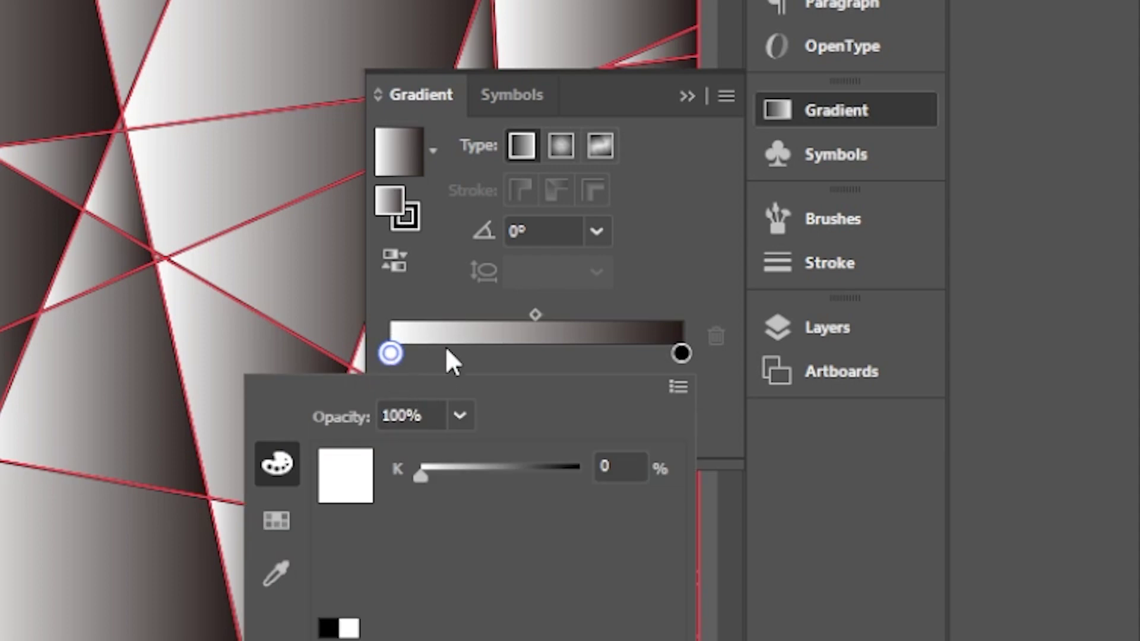
{"action": "left_click_drag", "start_coordinate": [433, 473], "coordinate": [561, 474]}
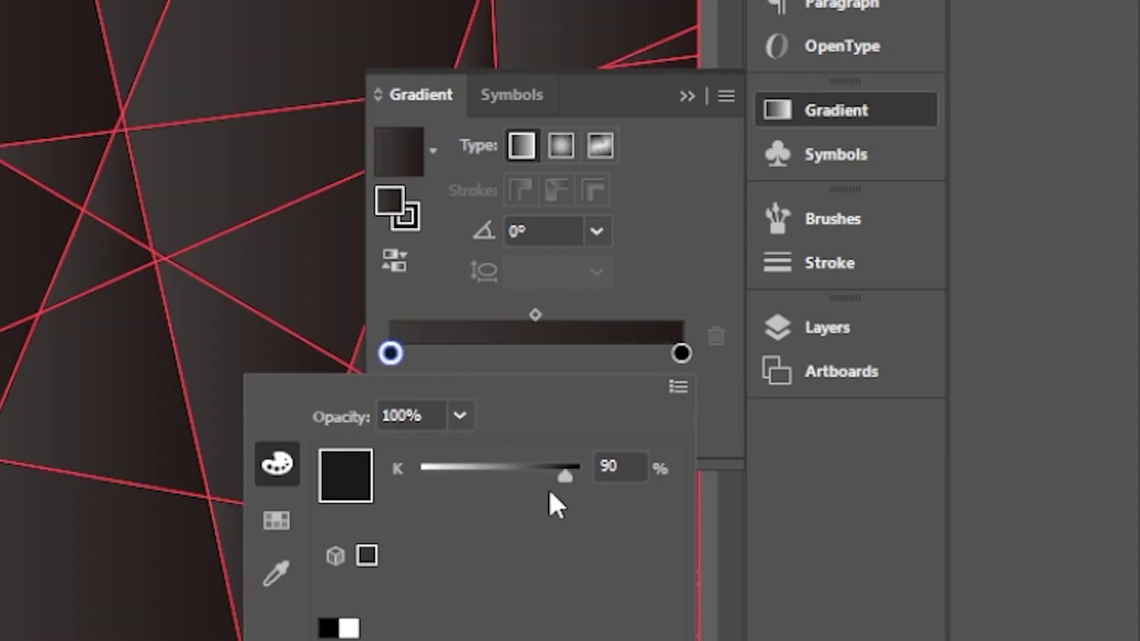
- Switch the color mode of both the starting and ending gradient stops from Grayscale to RGB
{"action": "left_click", "coordinate": [677, 387]}
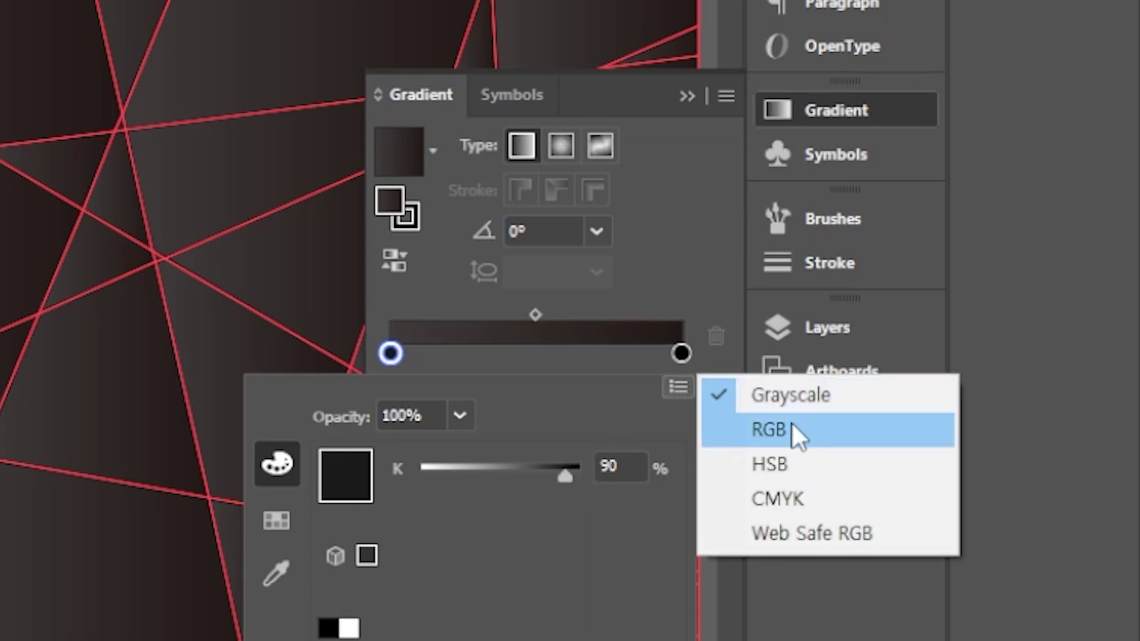
{"action": "left_click", "coordinate": [769, 429]}
{"action": "left_click", "coordinate": [675, 250]}
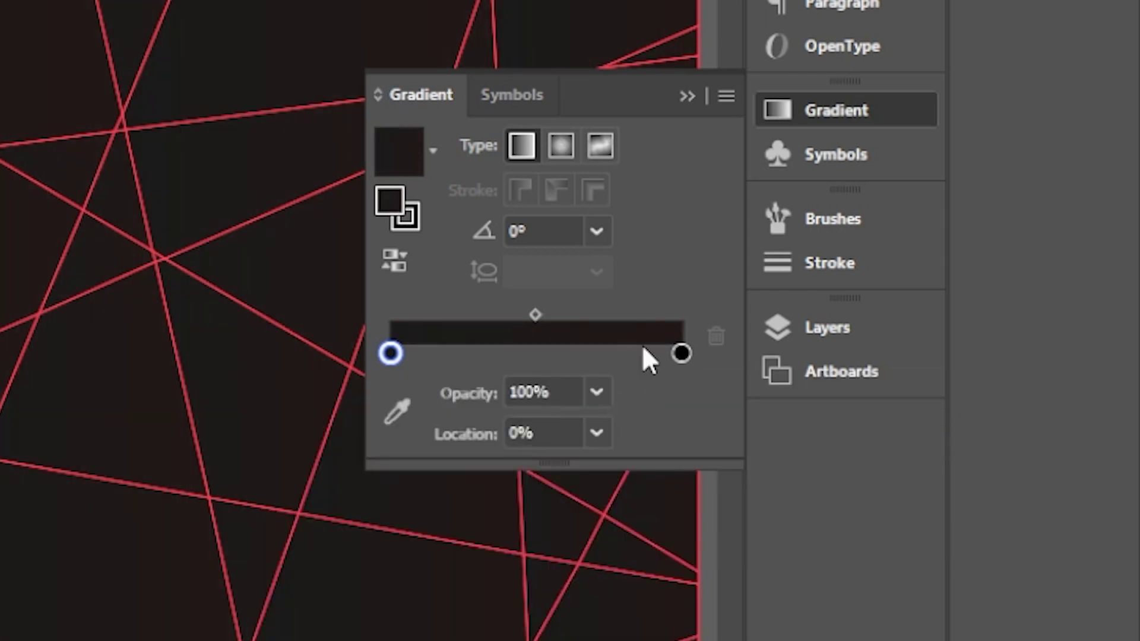
{"action": "left_click", "coordinate": [681, 354]}
{"action": "double_click", "coordinate": [681, 354]}
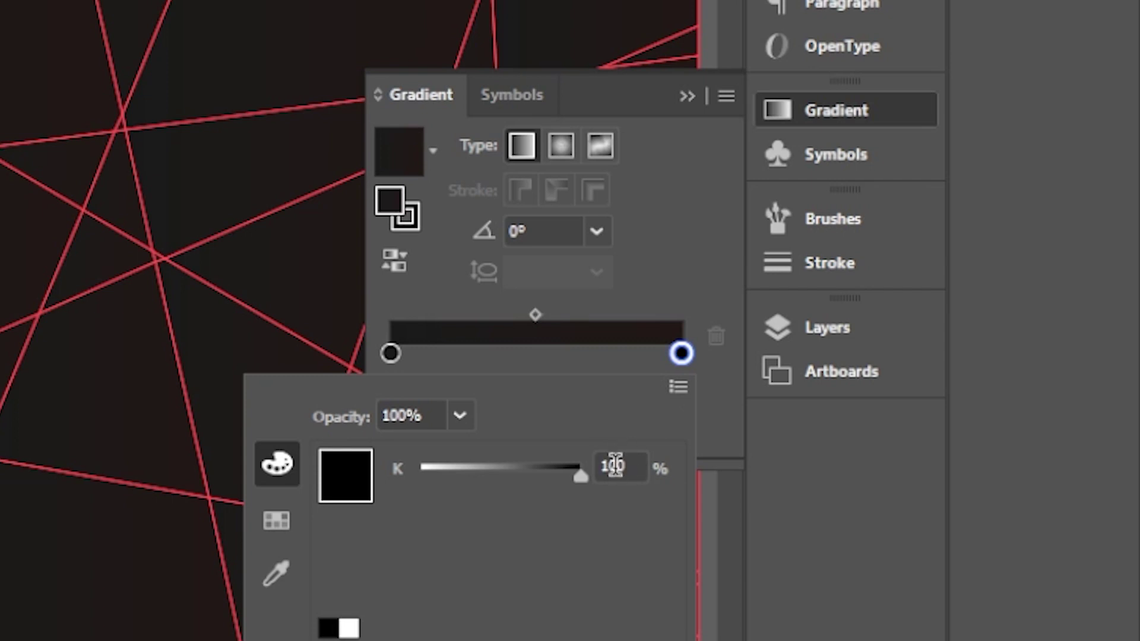
{"action": "left_click", "coordinate": [678, 387]}
{"action": "left_click", "coordinate": [745, 432]}
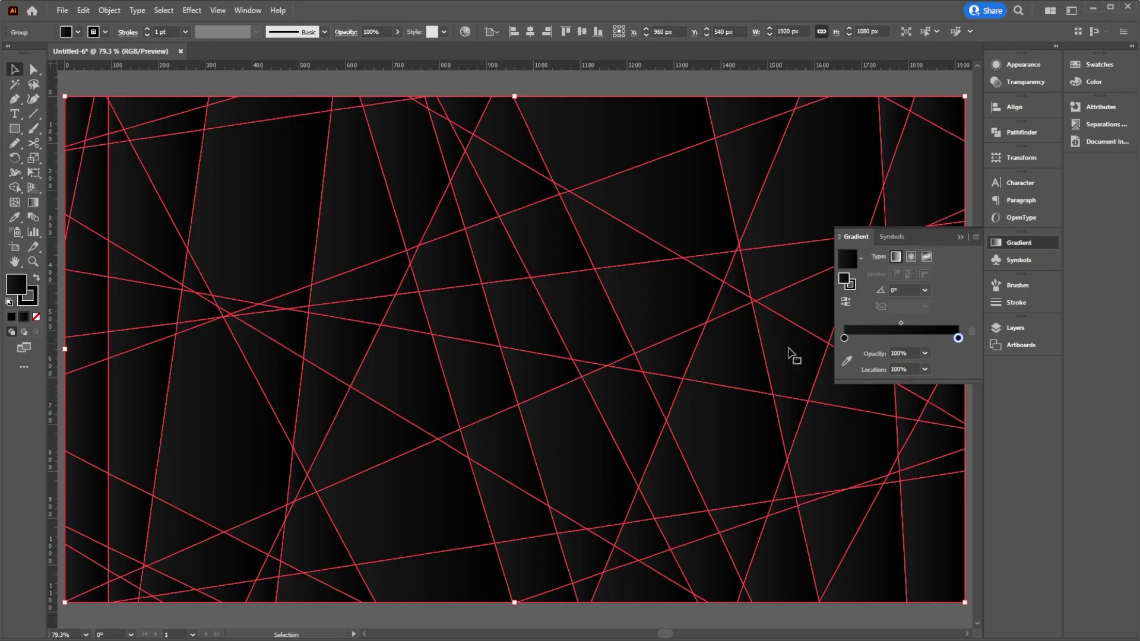
{"action": "left_click", "coordinate": [932, 288]}
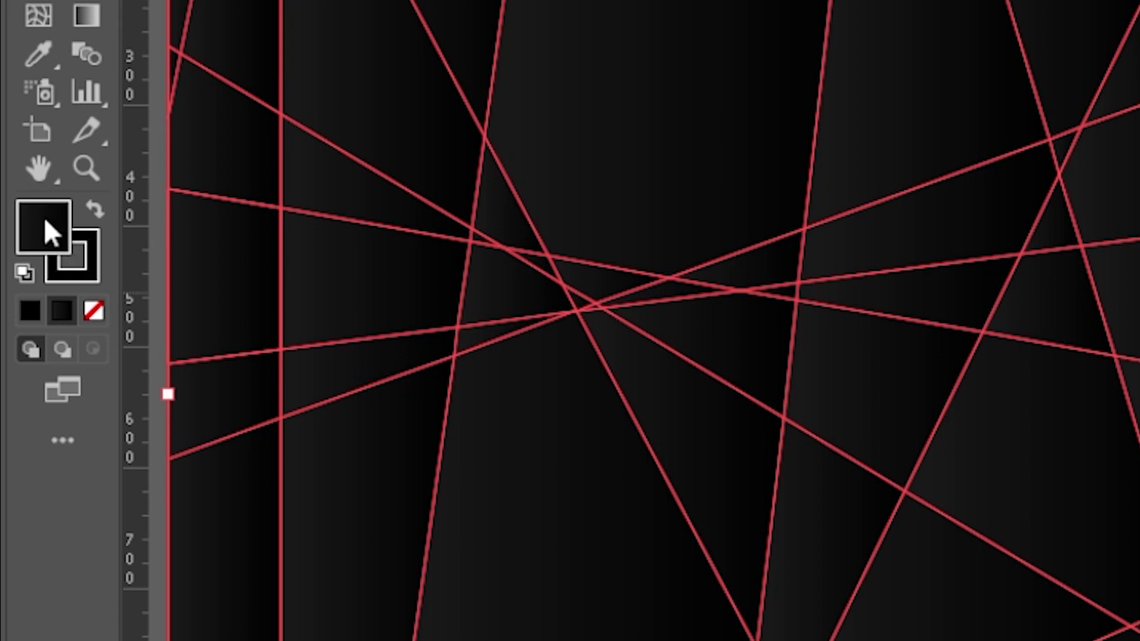
- Apply the fourth swatch, a silver gradient, from the Metals gradient library to the group's stroke
{"action": "left_click", "coordinate": [84, 269]}
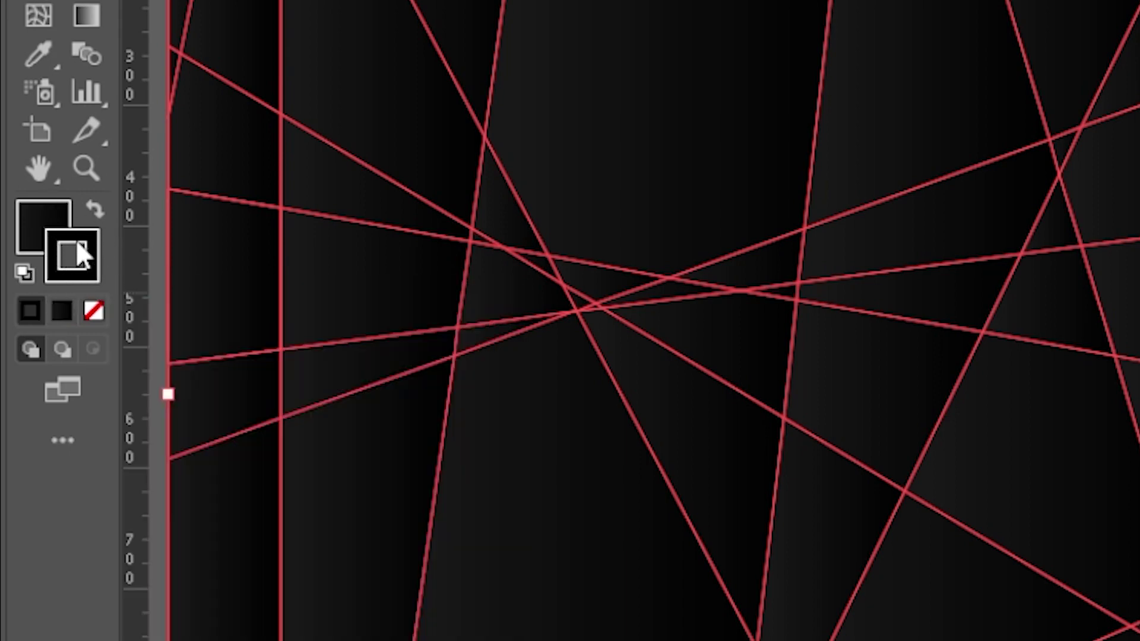
{"action": "left_click", "coordinate": [1069, 79]}
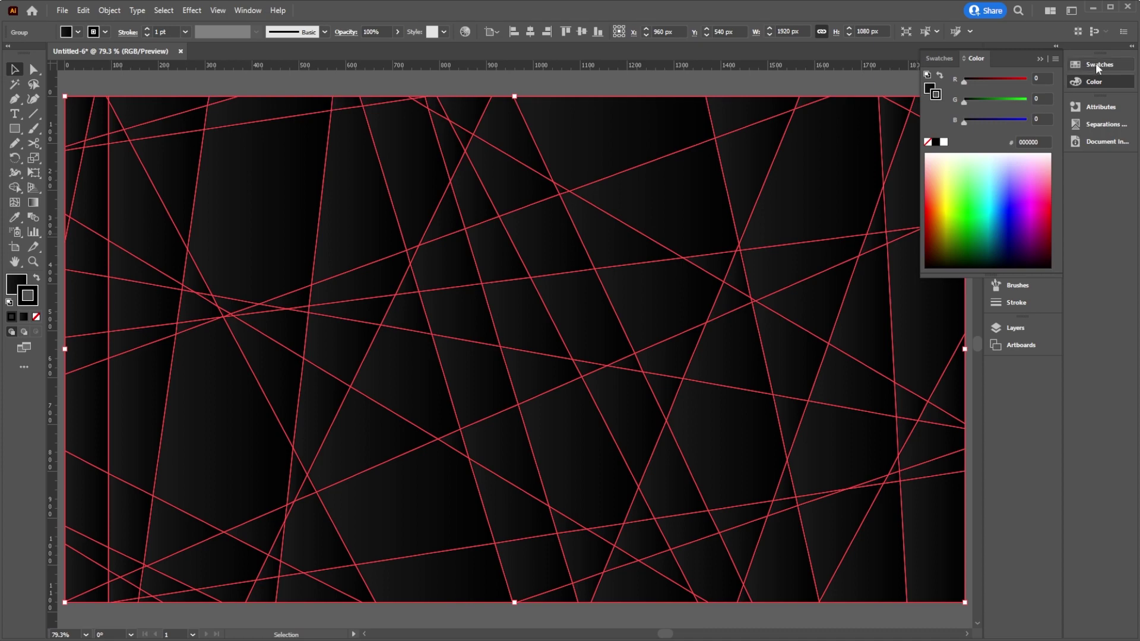
{"action": "left_click", "coordinate": [1096, 63]}
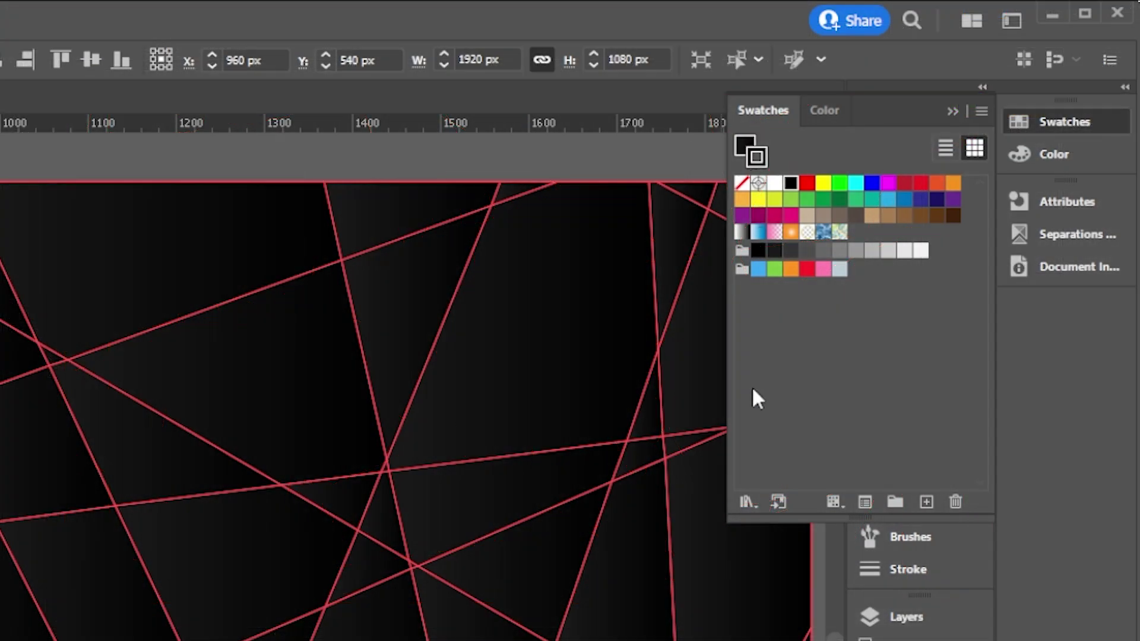
{"action": "left_click", "coordinate": [746, 503]}
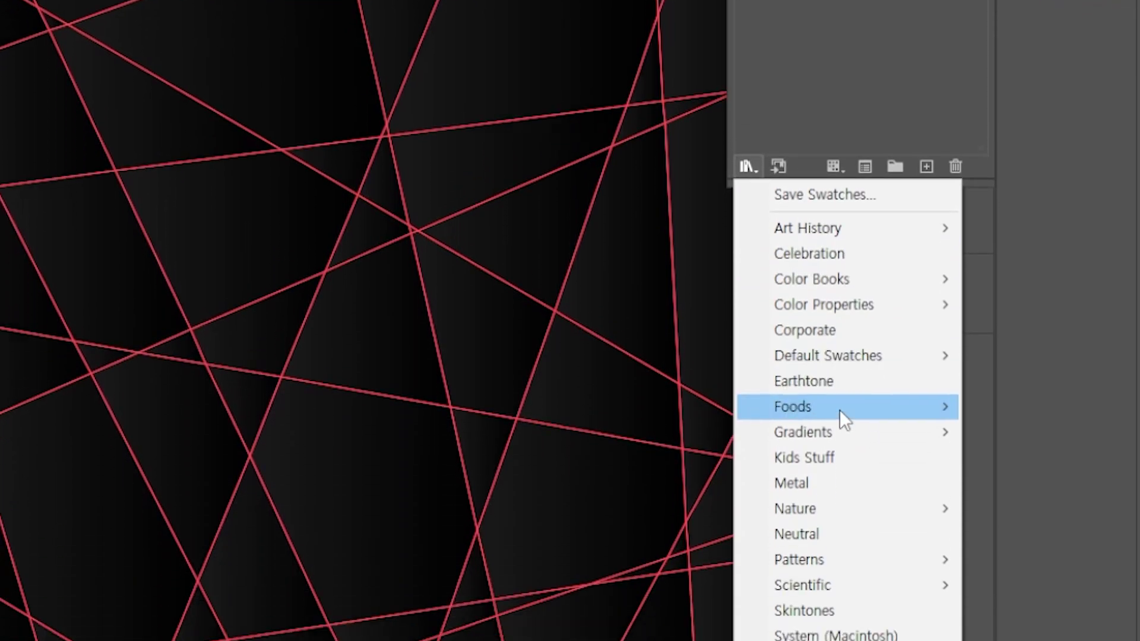
{"action": "mouse_move", "coordinate": [828, 432]}
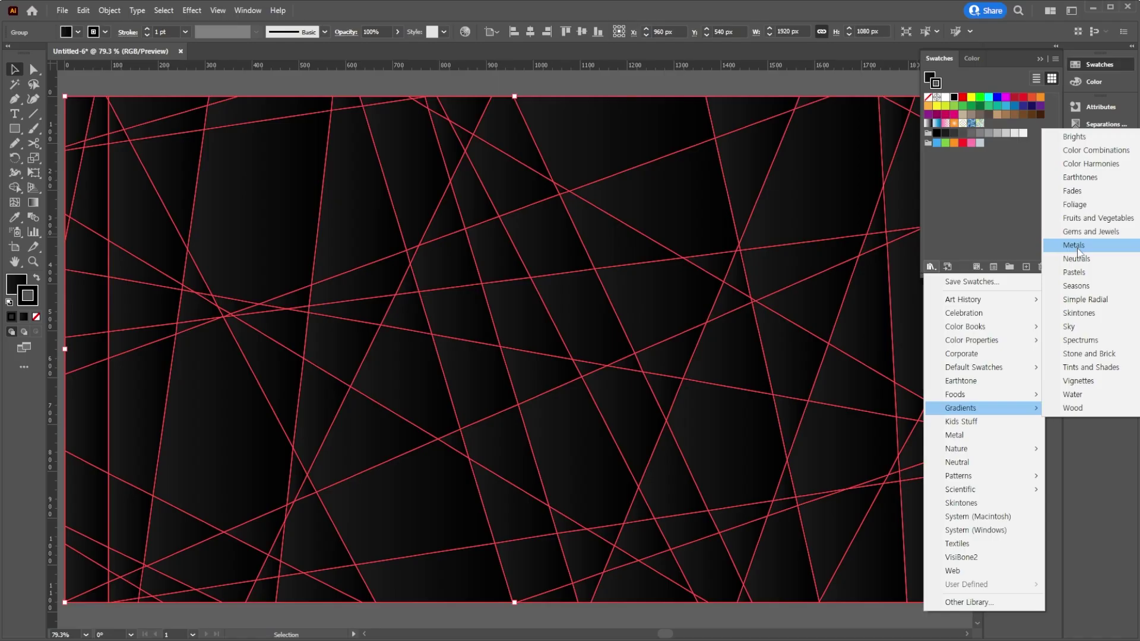
{"action": "left_click", "coordinate": [1024, 126]}
{"action": "left_click_drag", "start_coordinate": [855, 127], "coordinate": [859, 319]}
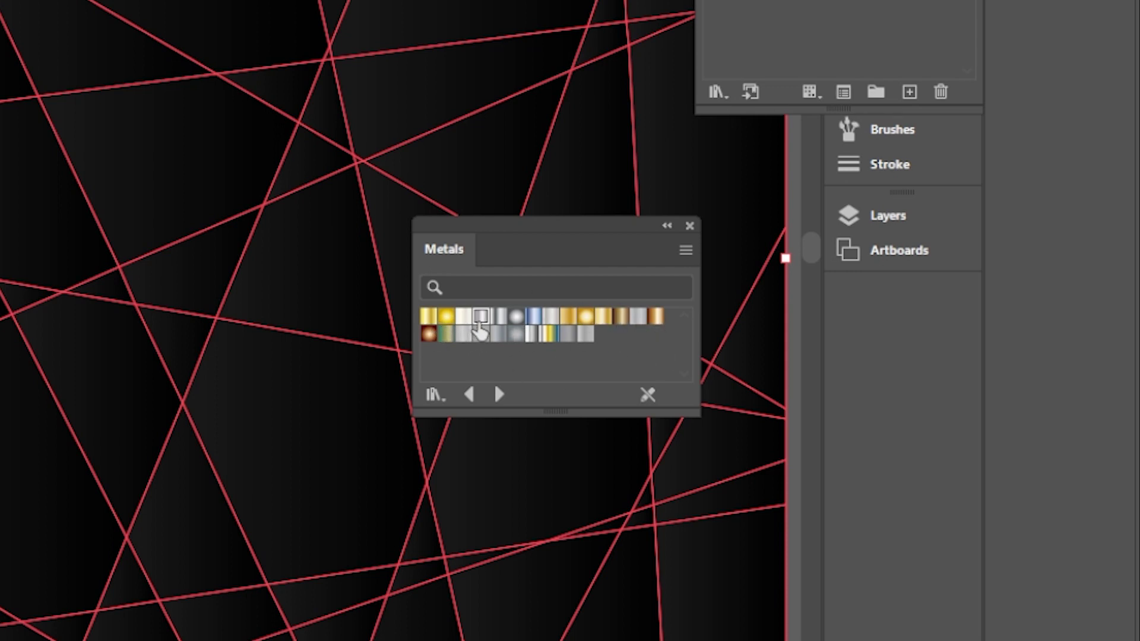
{"action": "left_click", "coordinate": [480, 319]}
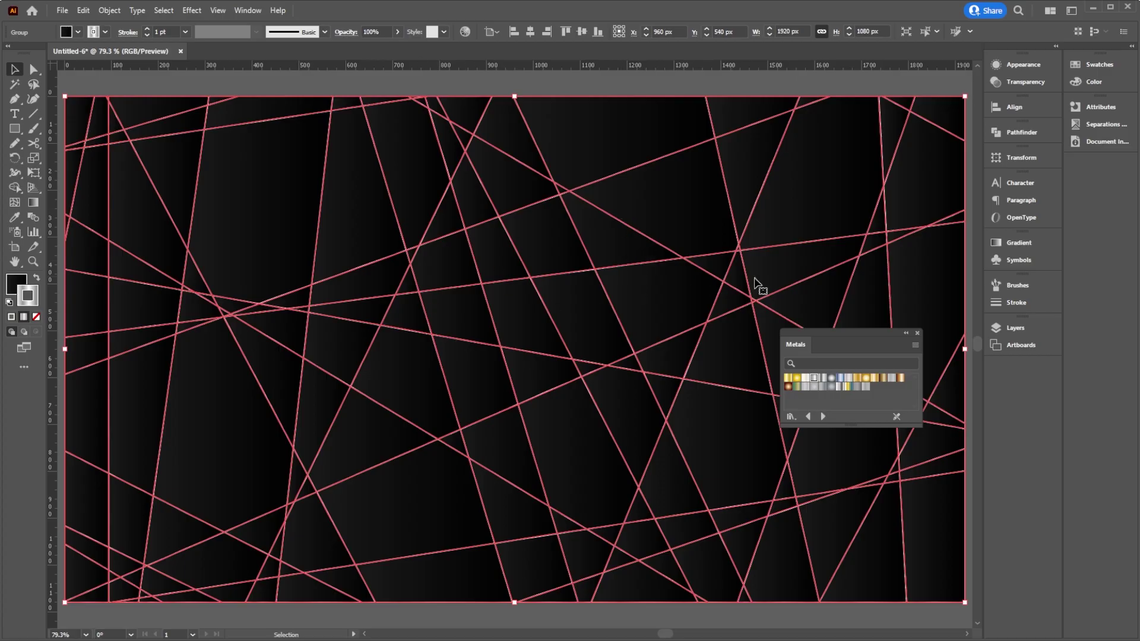
{"action": "left_click", "coordinate": [917, 334]}
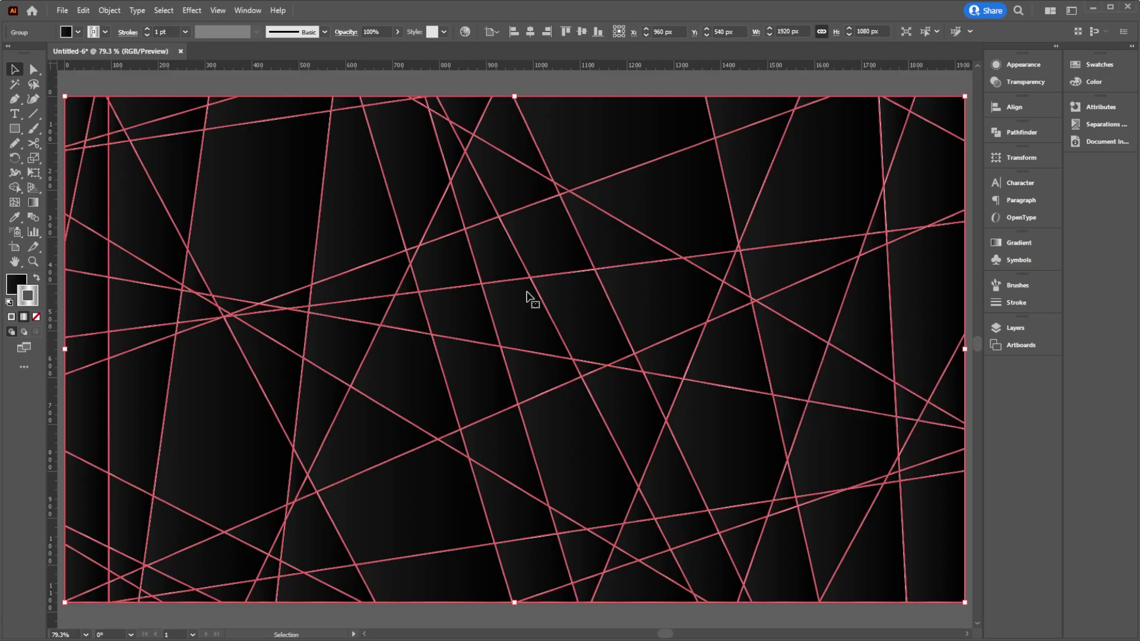
- Increase the group's stroke weight to 3 pt and deselect it
{"action": "left_click", "coordinate": [147, 29]}
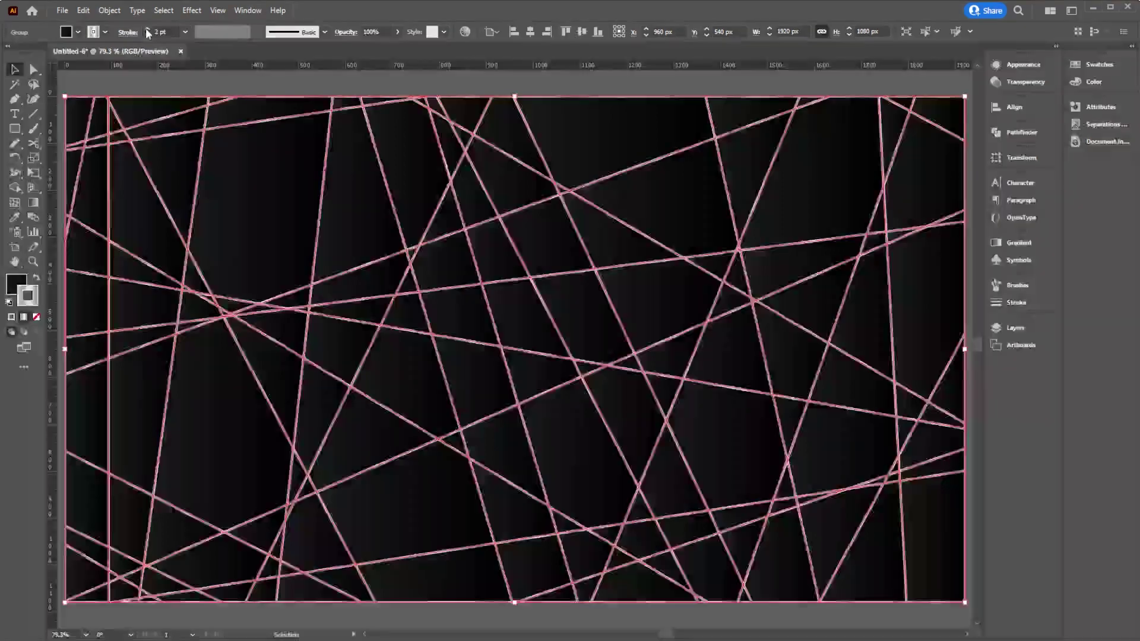
{"action": "left_click", "coordinate": [146, 28]}
{"action": "left_click", "coordinate": [479, 86]}
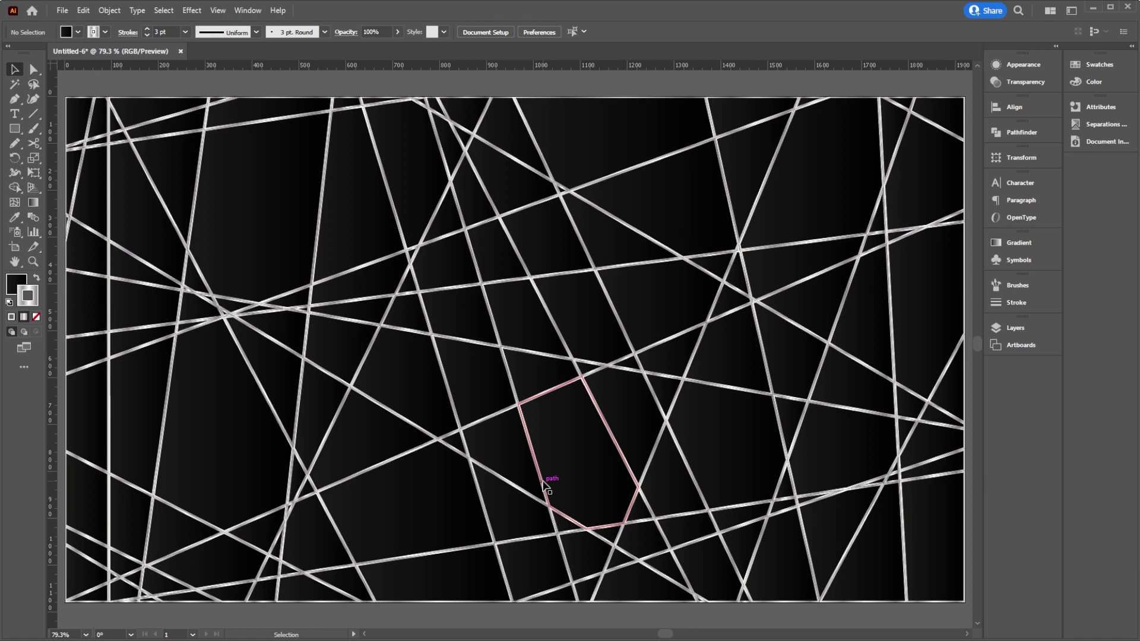
- Open Transform Each for the divided background group, disabling Transform Objects and enabling Transform Patterns
{"action": "left_click", "coordinate": [540, 354]}
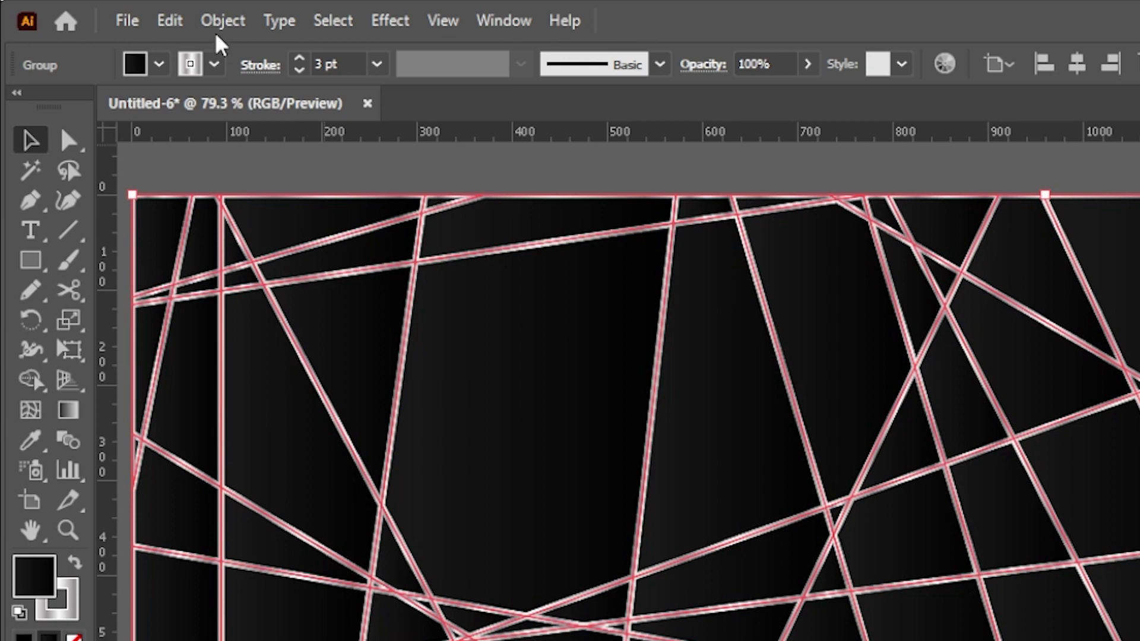
{"action": "left_click", "coordinate": [109, 12]}
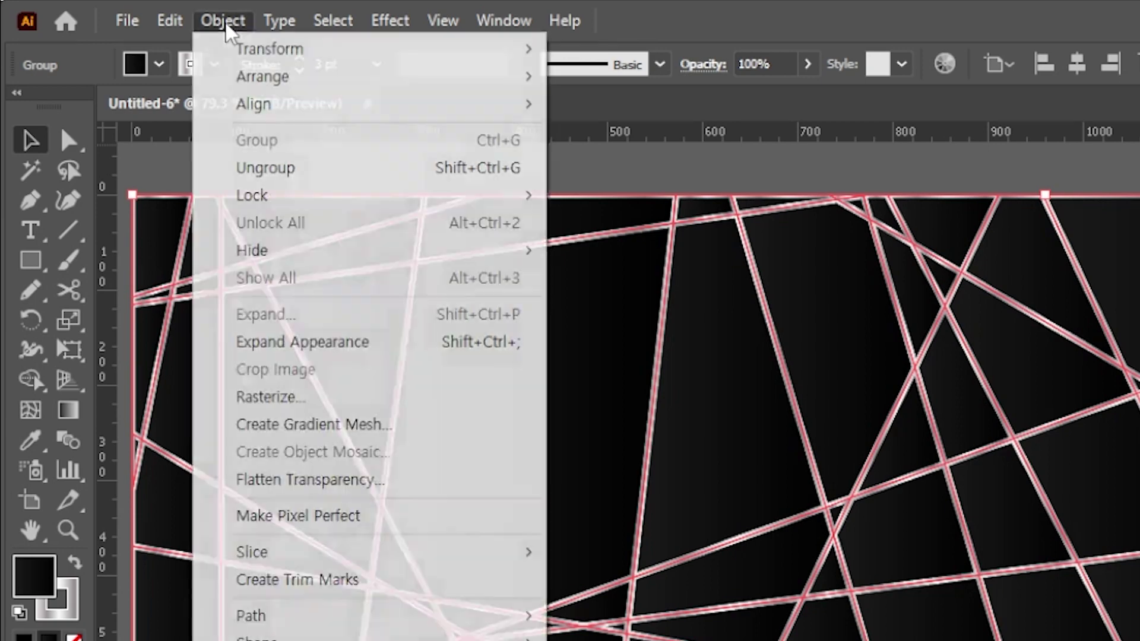
{"action": "mouse_move", "coordinate": [241, 50]}
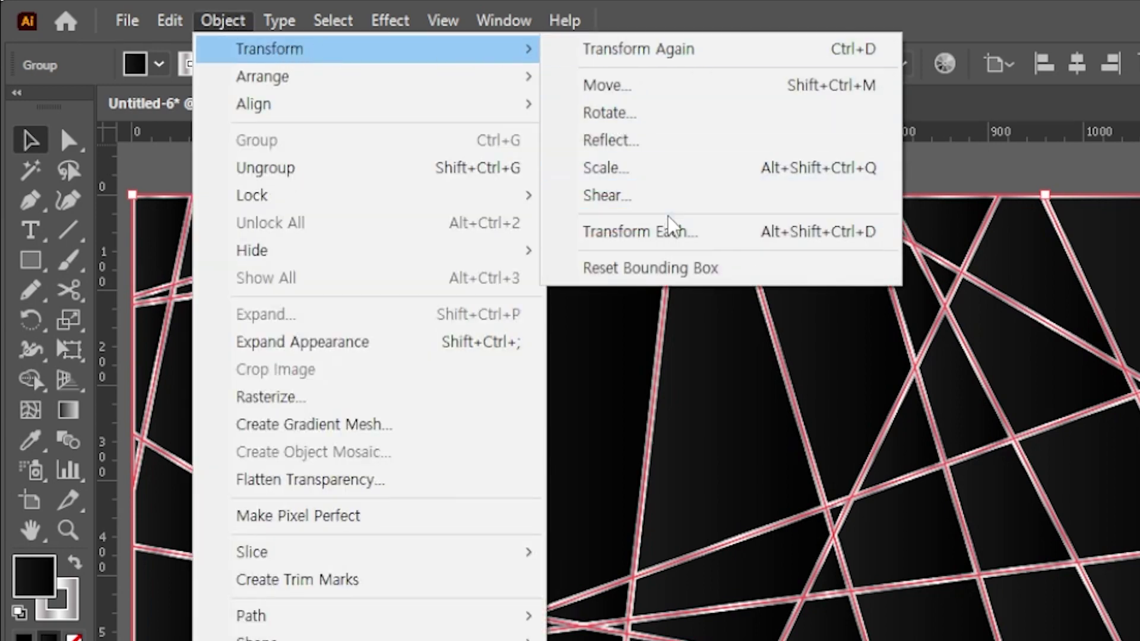
{"action": "left_click", "coordinate": [698, 238]}
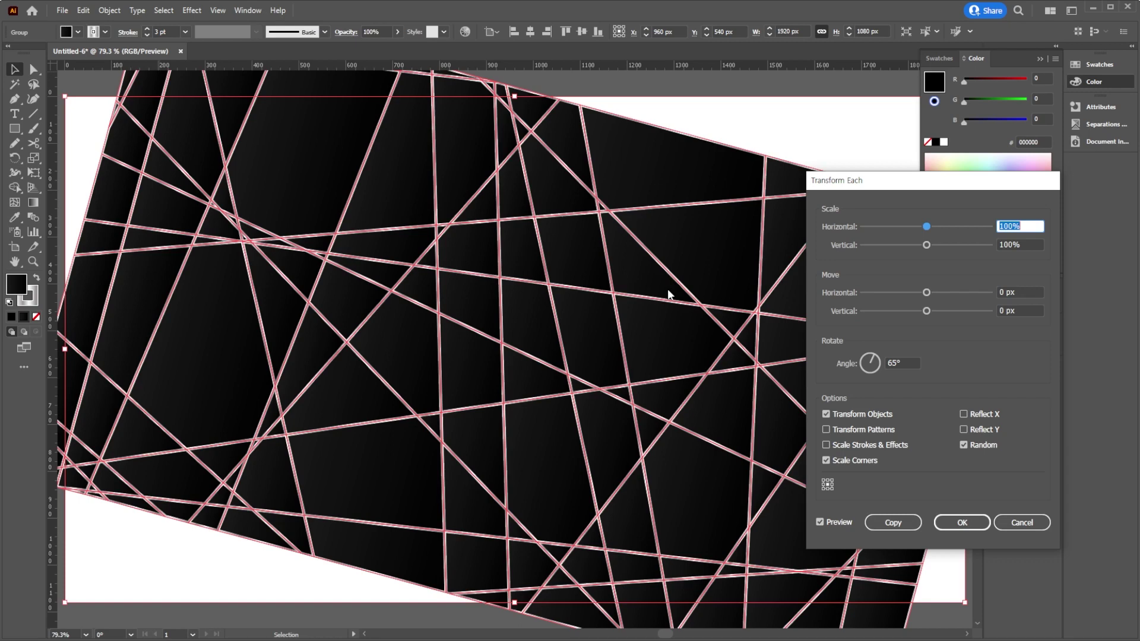
{"action": "left_click", "coordinate": [863, 415]}
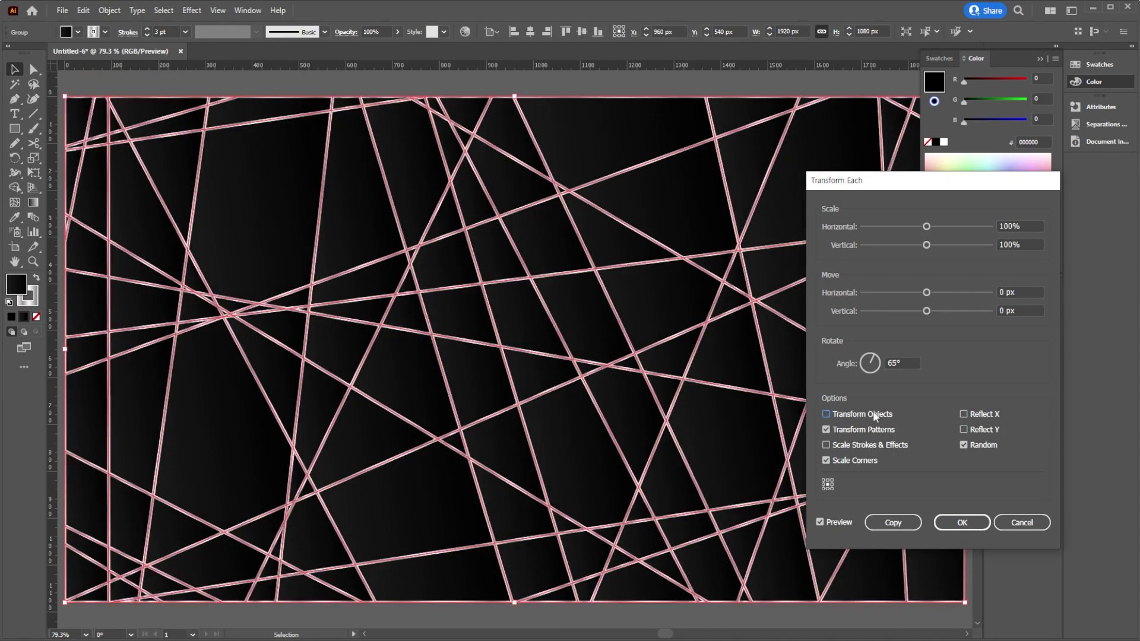
- Set the Transform Each rotation angle to 32° with Random kept on, apply it to the group's gradients and deselect the group
{"action": "left_click", "coordinate": [898, 363]}
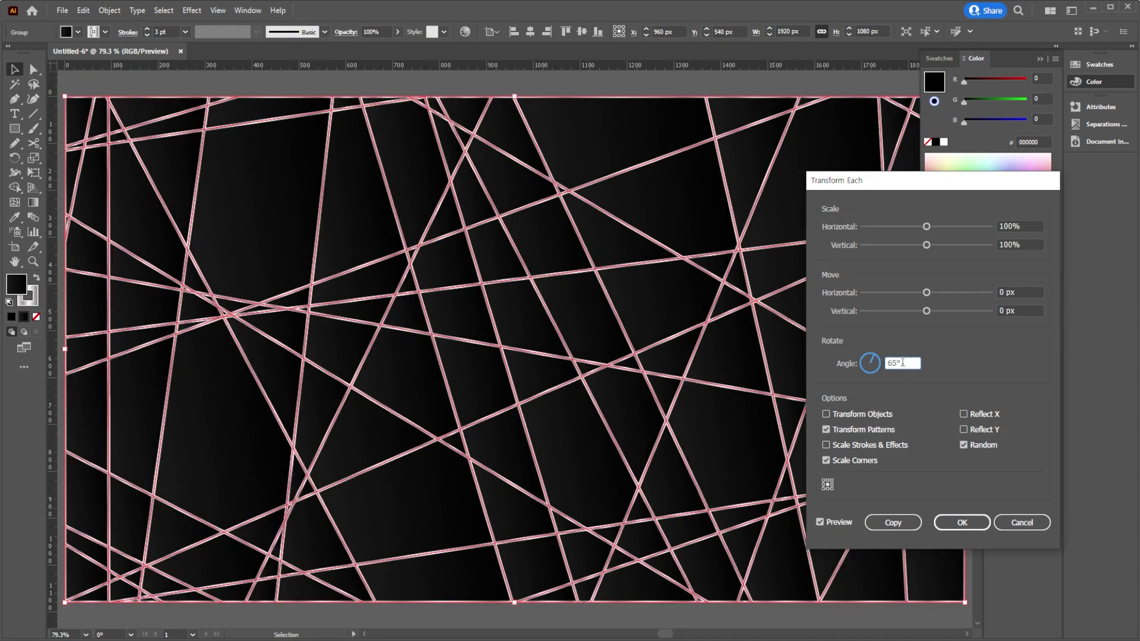
{"action": "key", "text": "Down"}
{"action": "key", "text": "Down"}
{"action": "key", "text": "Down"}
{"action": "key", "text": "Down"}
{"action": "key", "text": "Down"}
{"action": "key", "text": "Down"}
{"action": "key", "text": "Down"}
{"action": "key", "text": "Down"}
{"action": "key", "text": "Down"}
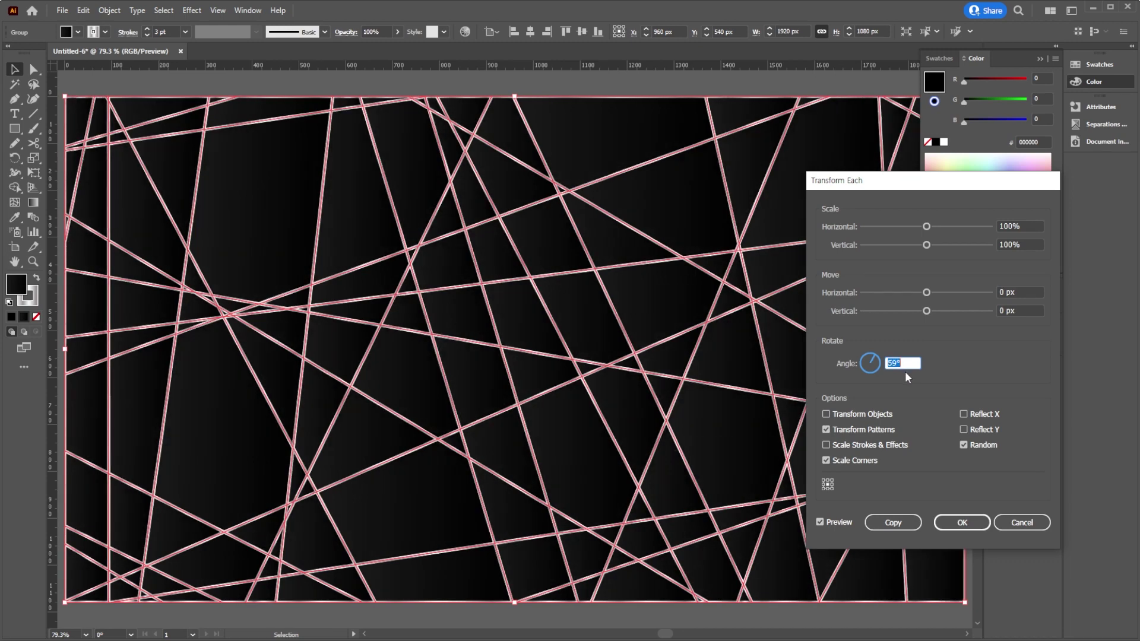
{"action": "key", "text": "Down"}
{"action": "key", "text": "Down"}
{"action": "key", "text": "Down"}
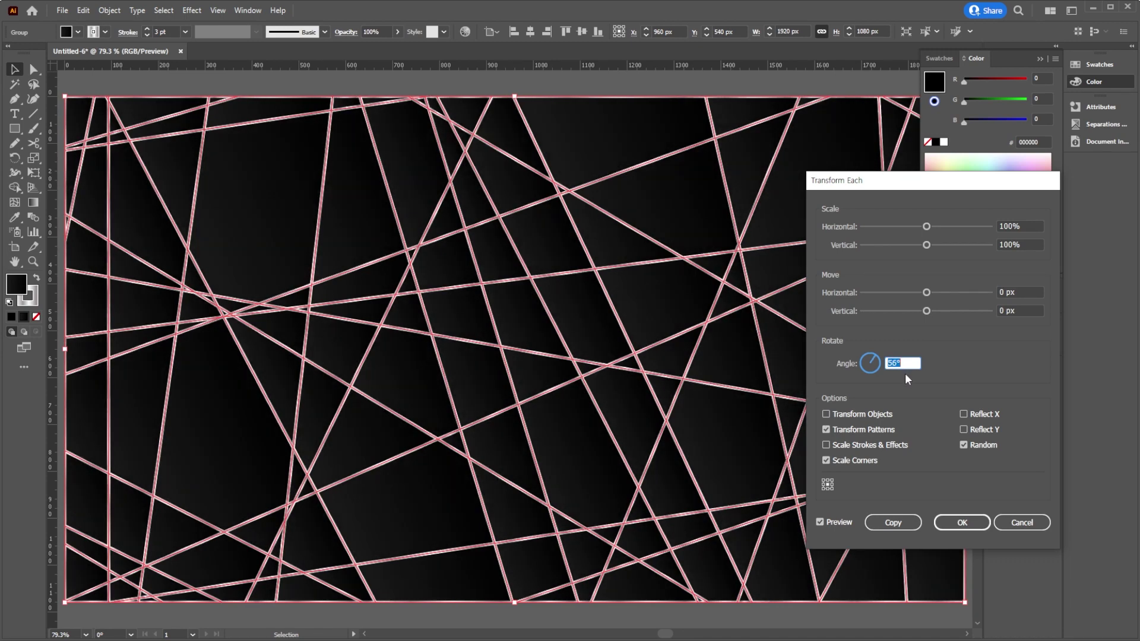
{"action": "key", "text": "Down"}
{"action": "key", "text": "Down"}
{"action": "key", "text": "Down"}
{"action": "key", "text": "Down"}
{"action": "key", "text": "Down"}
{"action": "key", "text": "Down"}
{"action": "key", "text": "Down"}
{"action": "key", "text": "Down"}
{"action": "key", "text": "Down"}
{"action": "key", "text": "Down"}
{"action": "key", "text": "Down"}
{"action": "key", "text": "Down"}
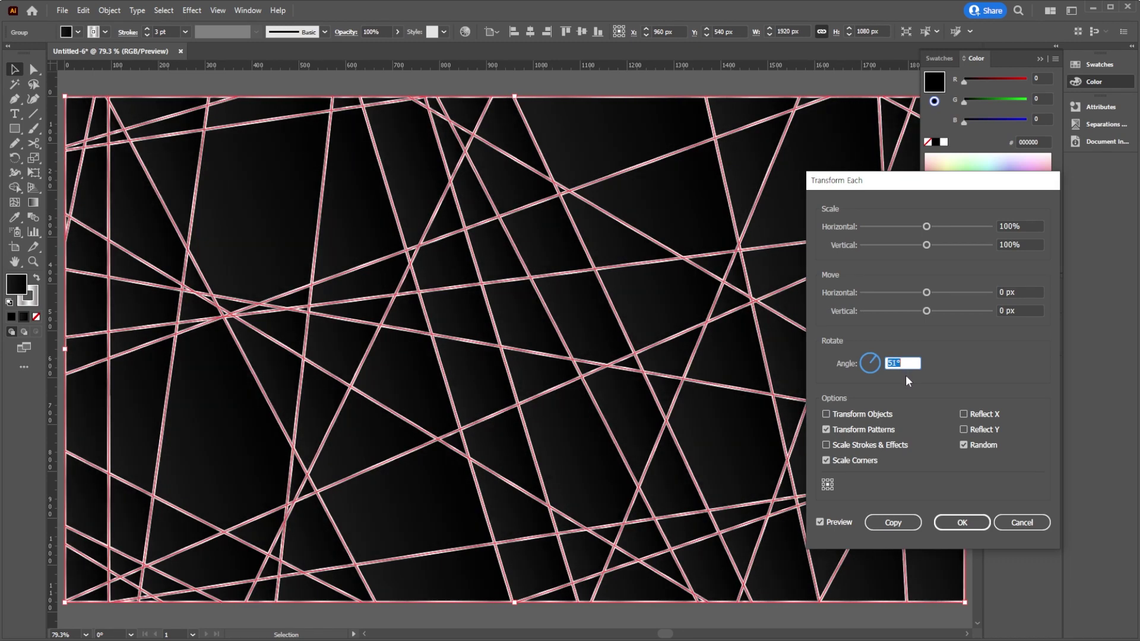
{"action": "key", "text": "Down"}
{"action": "key", "text": "Down"}
{"action": "key", "text": "Down"}
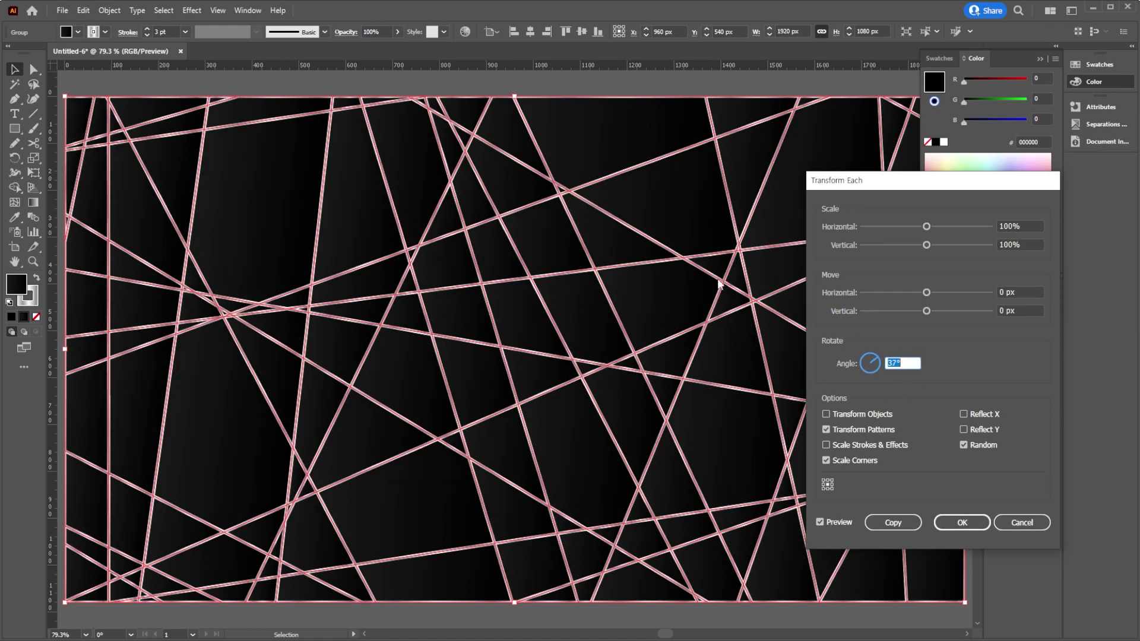
{"action": "key", "text": "Down"}
{"action": "key", "text": "Down"}
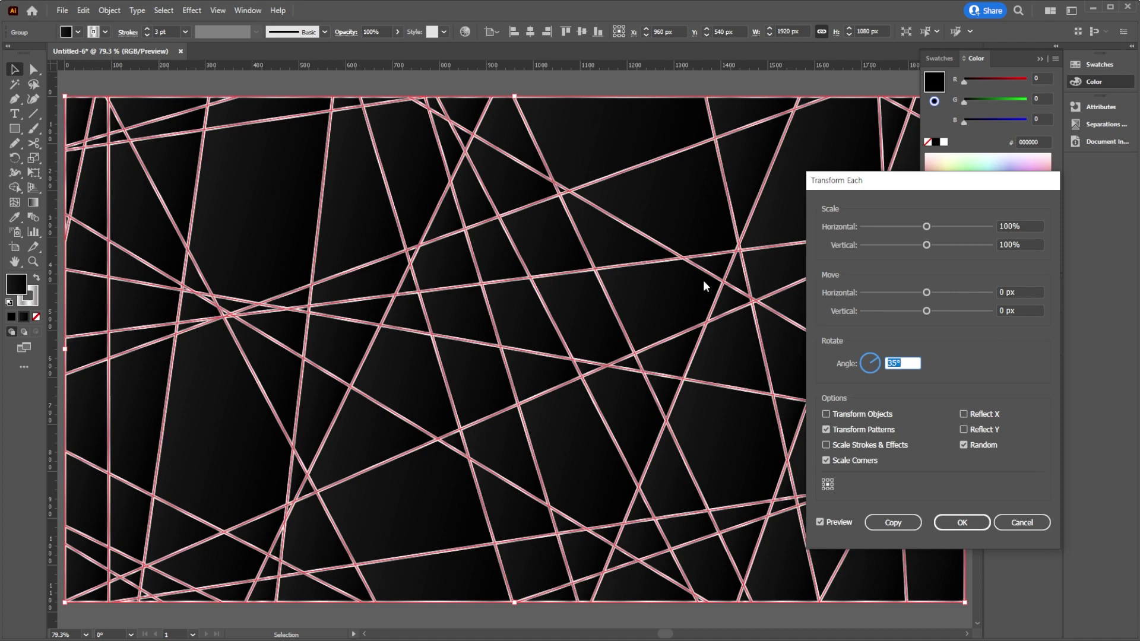
{"action": "key", "text": "Down"}
{"action": "key", "text": "Down"}
{"action": "key", "text": "Down"}
{"action": "key", "text": "Down"}
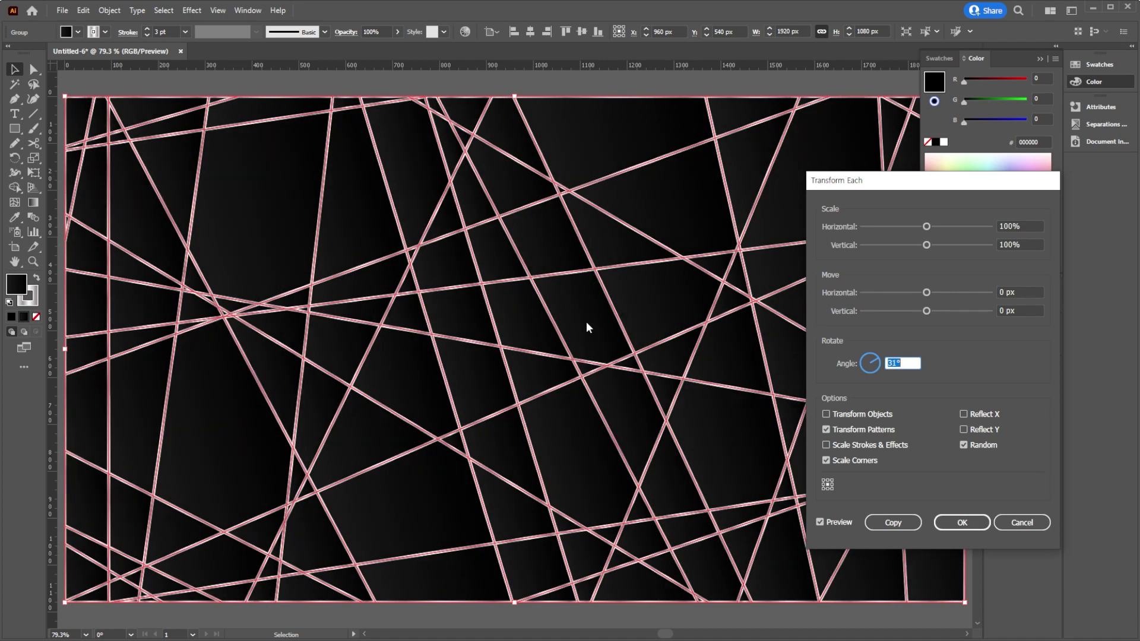
{"action": "key", "text": "Up"}
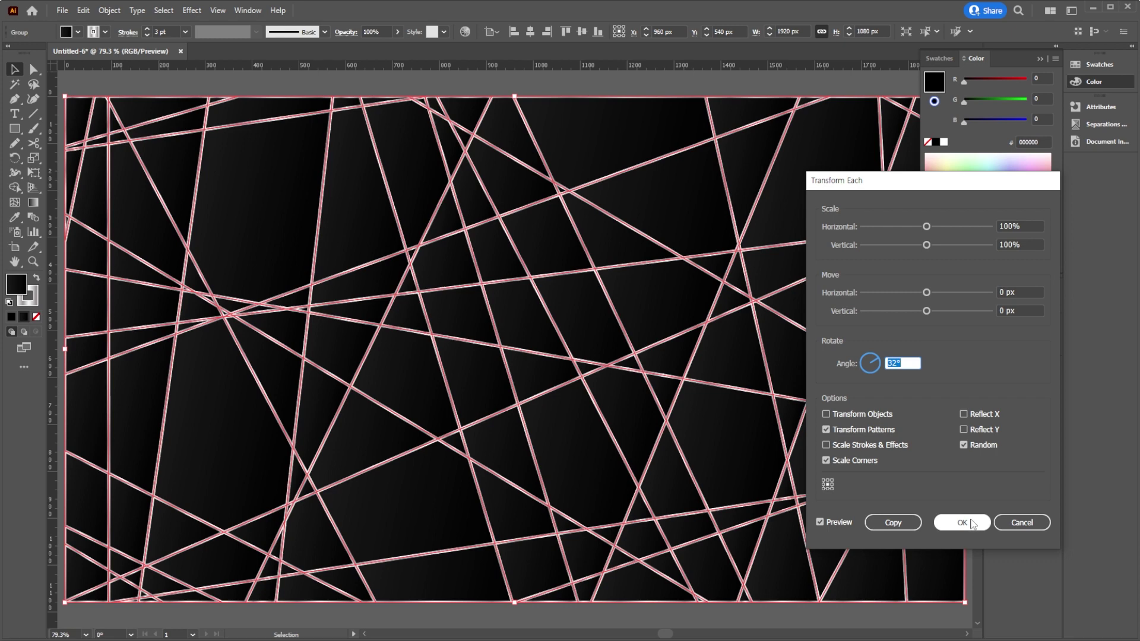
{"action": "left_click", "coordinate": [961, 523]}
{"action": "left_click", "coordinate": [849, 74]}
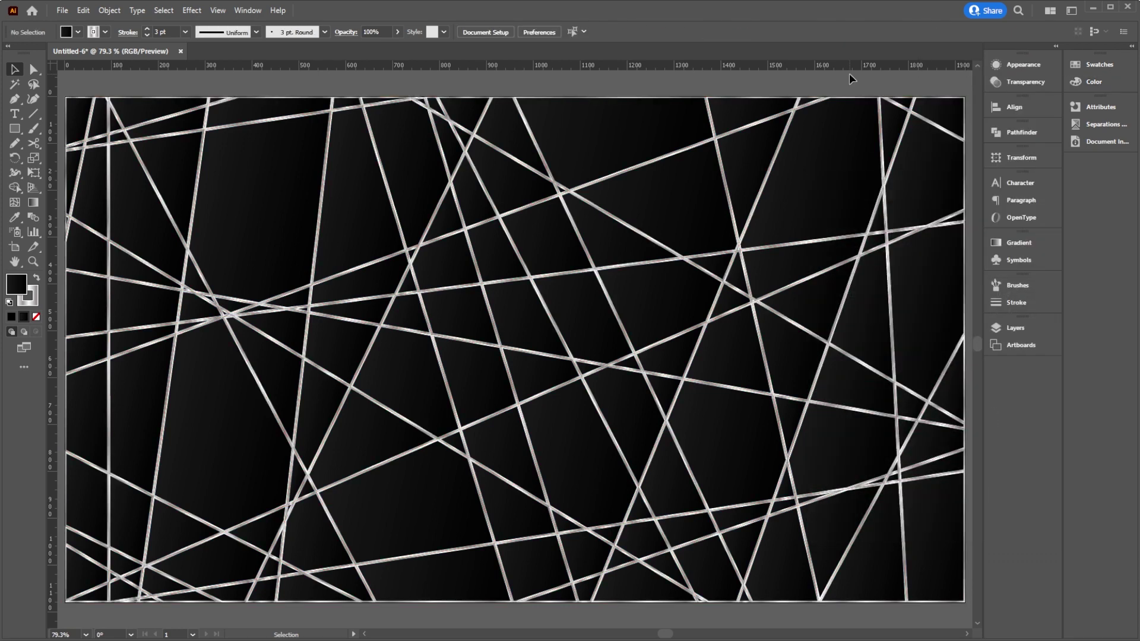